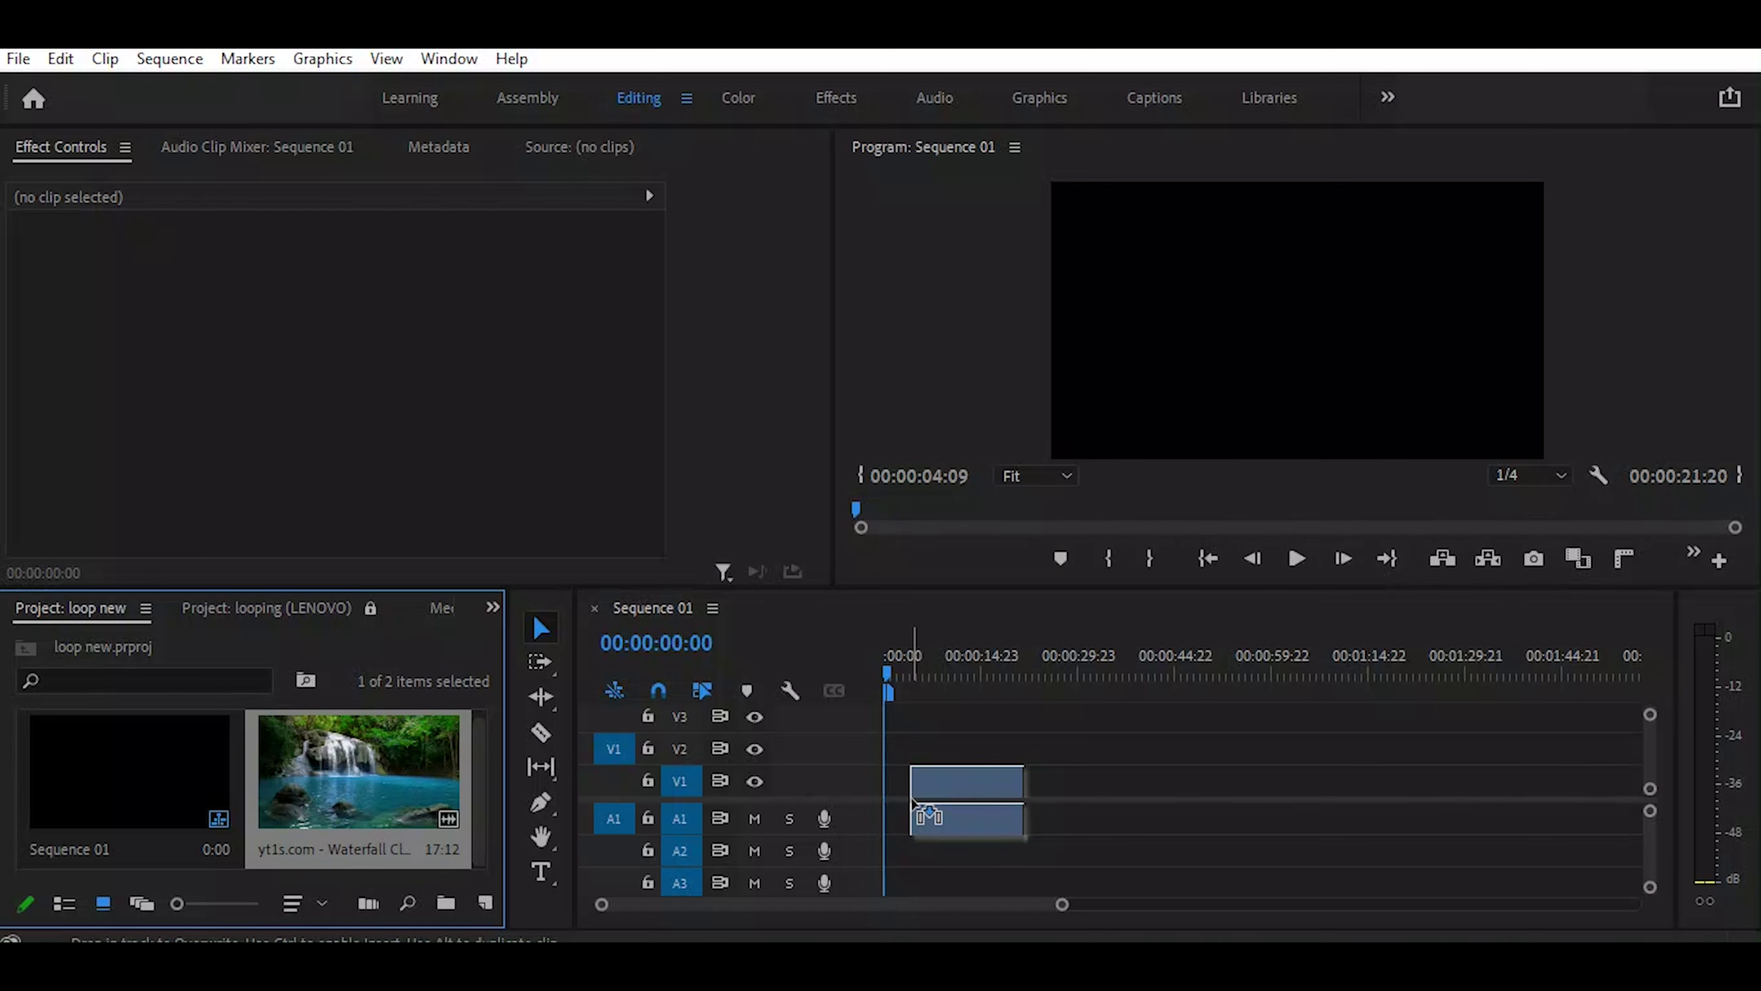
Step: Place the waterfall clip at the start of Sequence 01 and paste it into three back-to-back 17:11 copies
drag(381, 805, 882, 805)
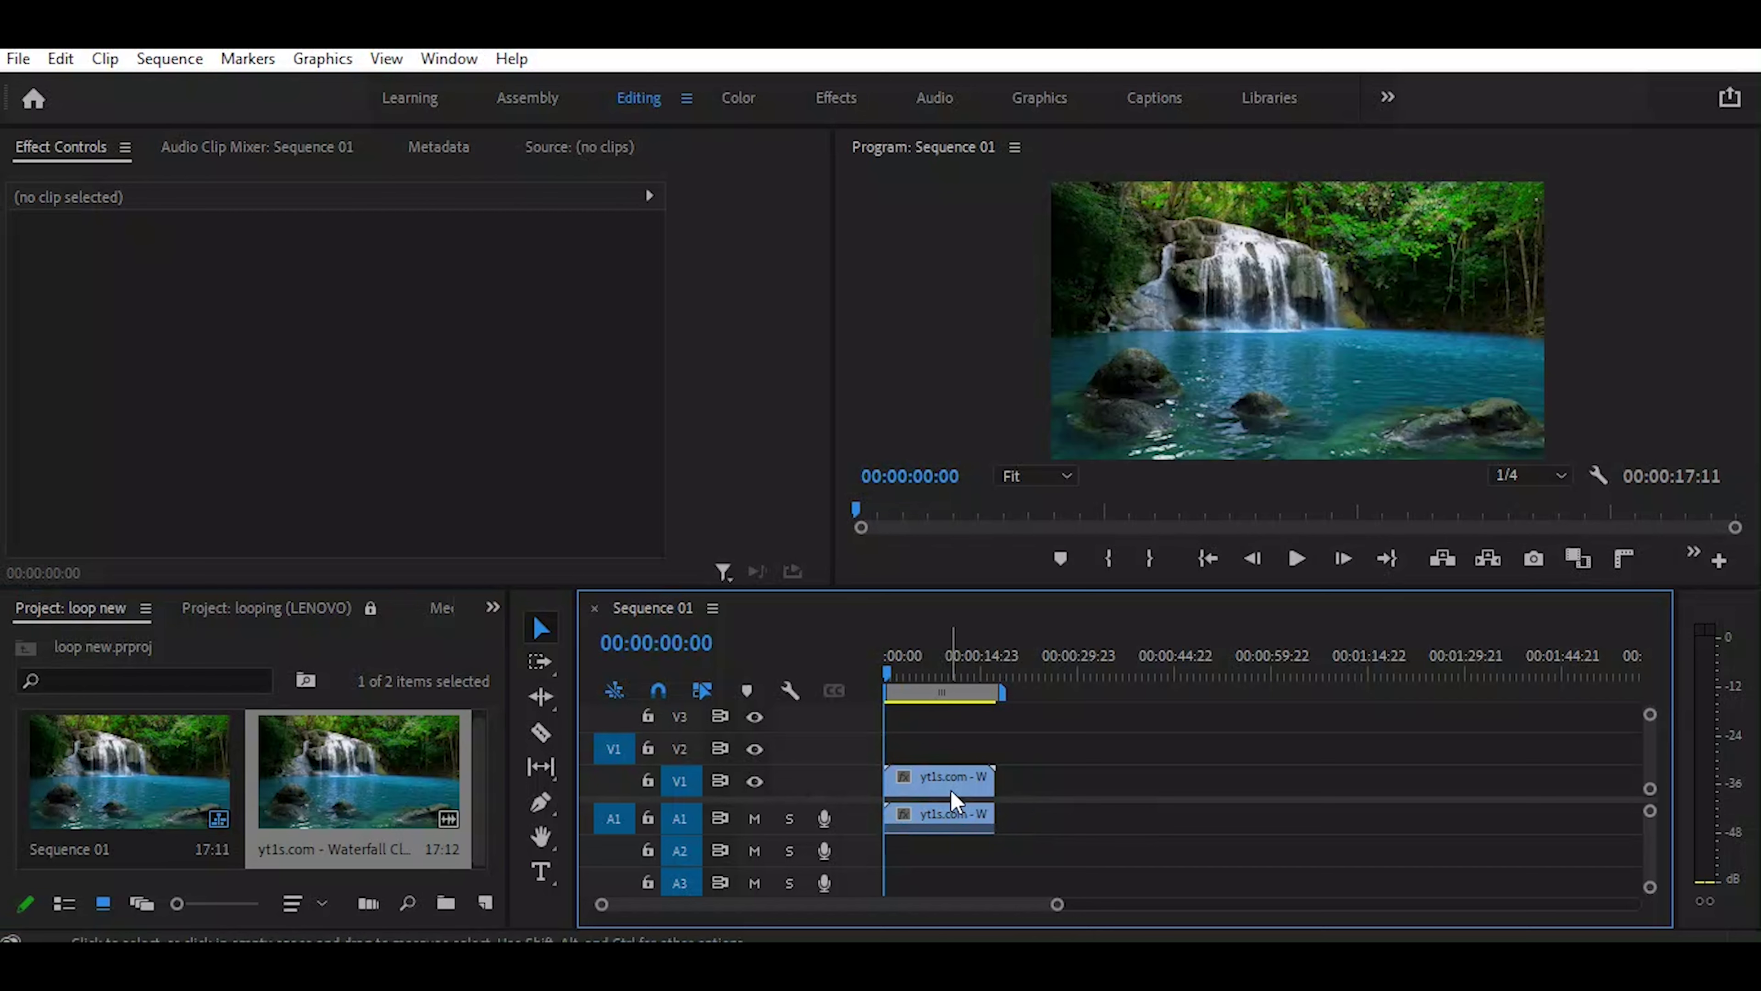
click(941, 778)
key(ctrl+c)
key(Down)
key(ctrl+v)
key(ctrl+v)
key(Home)
key(space)
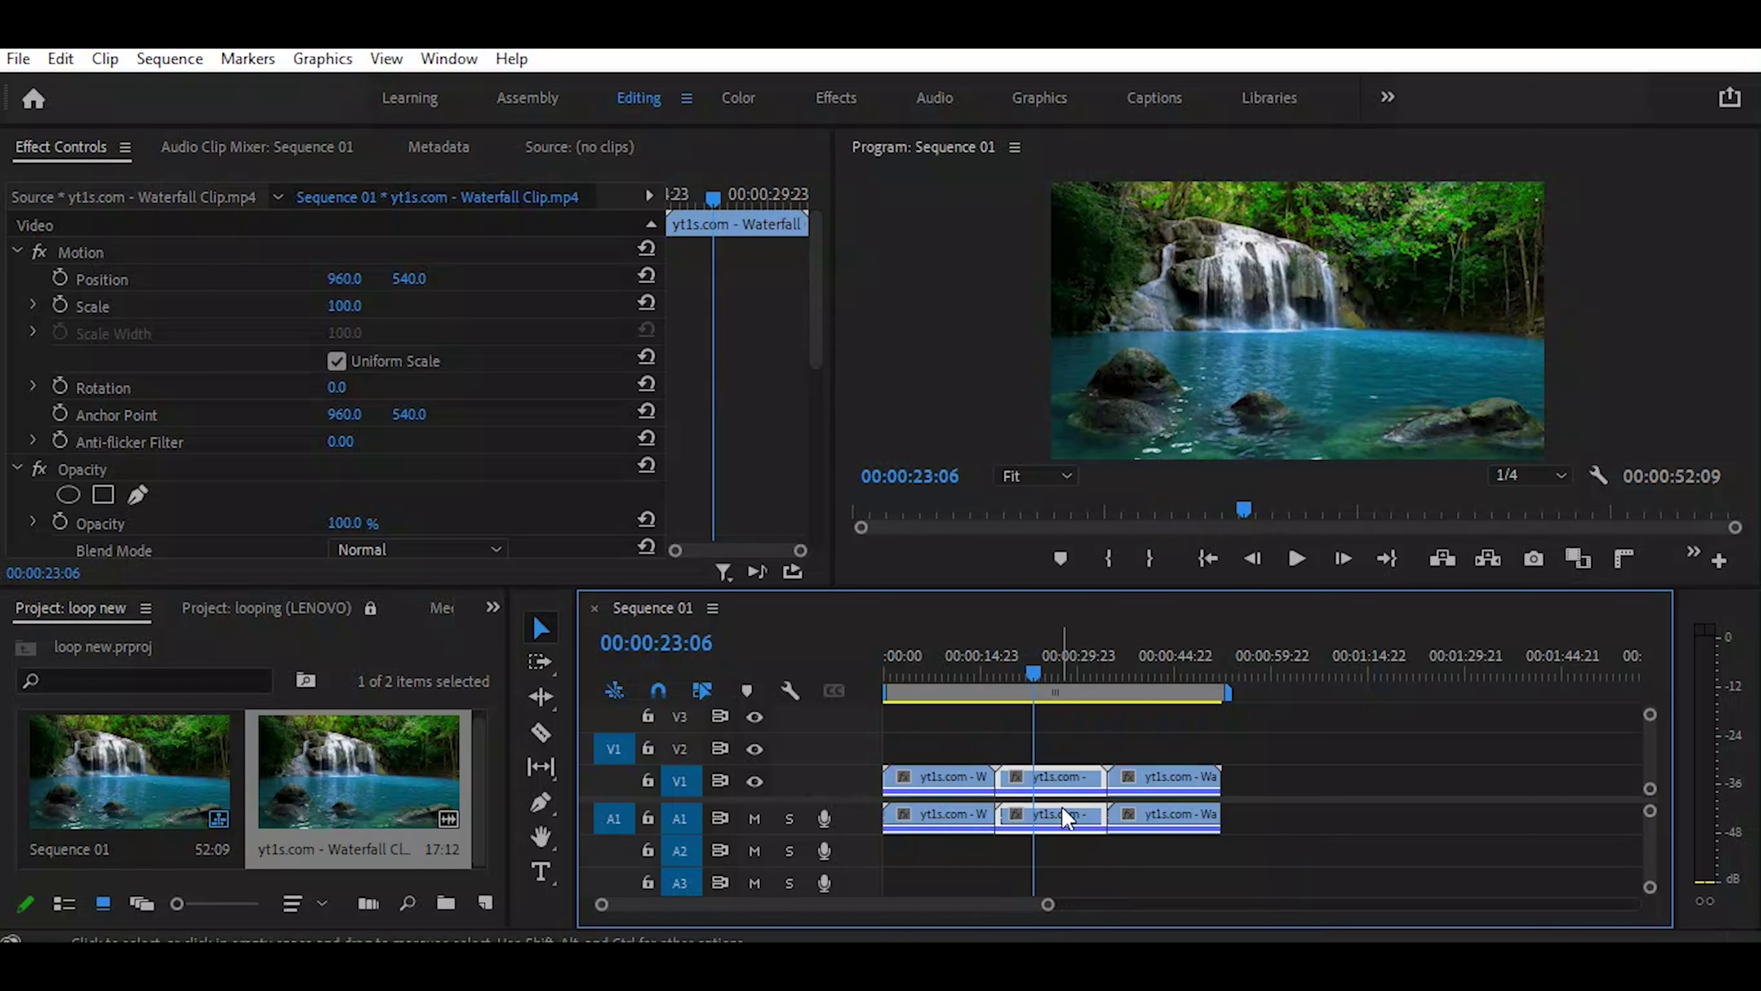
Step: Delete the second and third waterfall copies, leaving one 17:11 clip, and return to the start
mouse_move(1298, 724)
mouse_down()
mouse_move(1158, 876)
mouse_move(1054, 875)
mouse_up()
key(Delete)
click(935, 673)
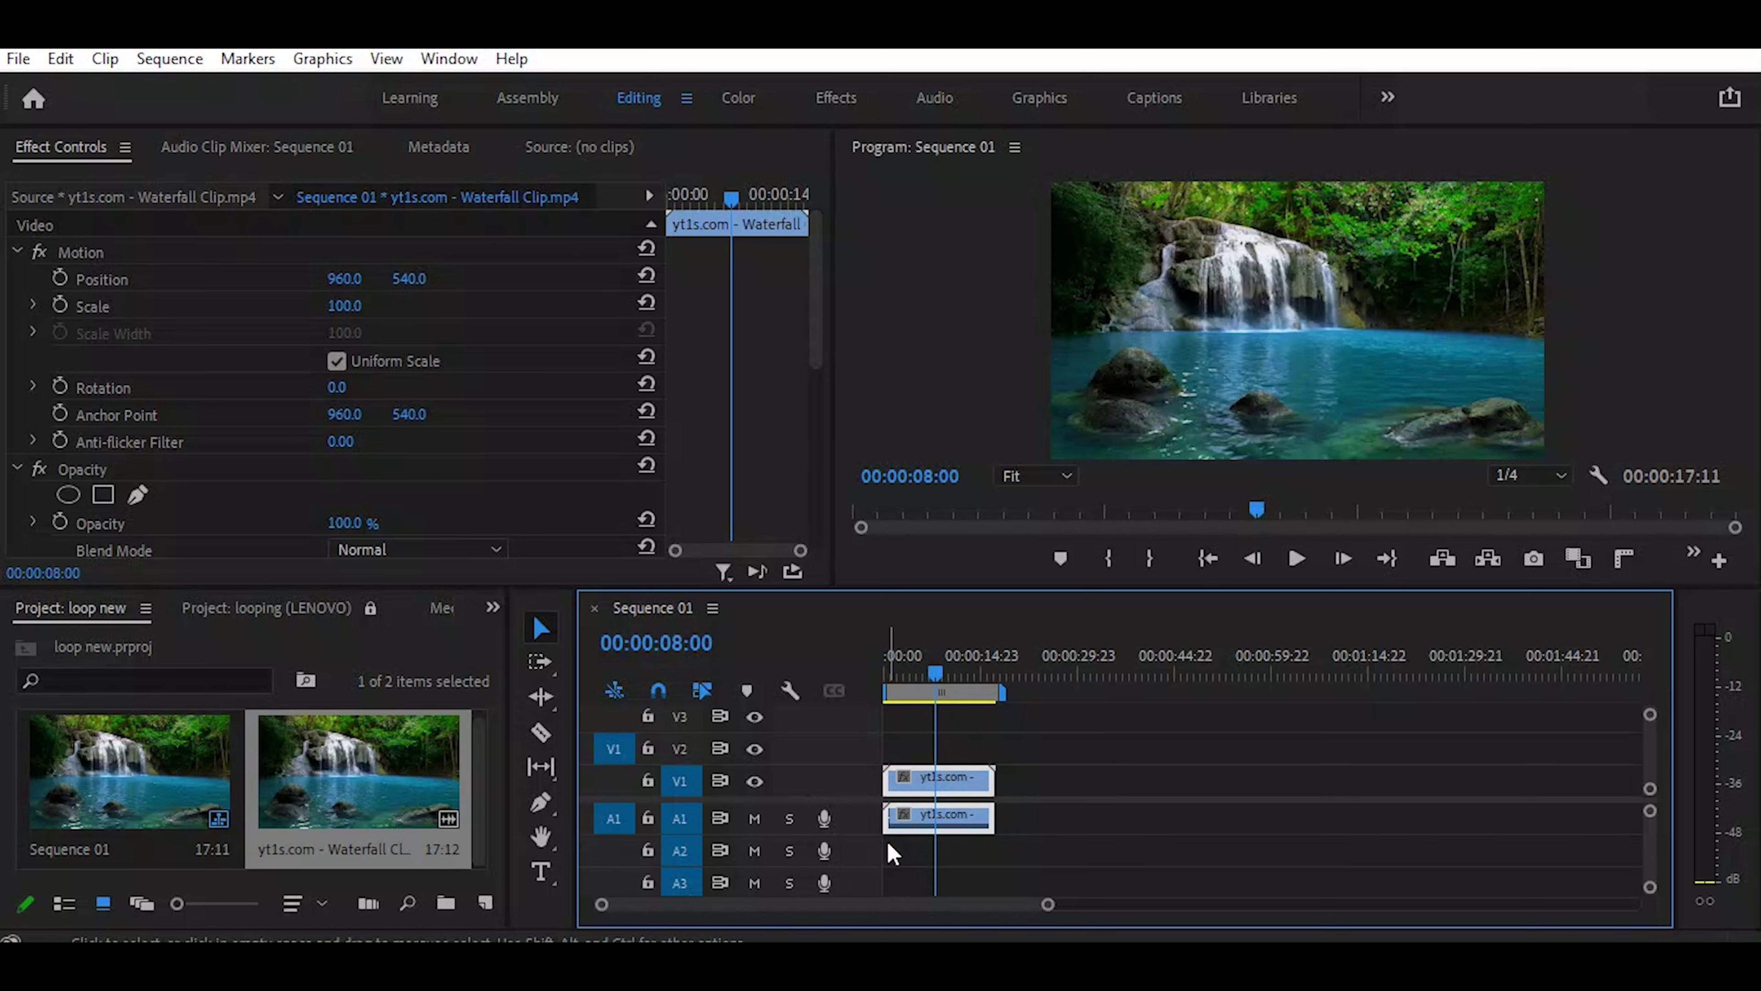
key(Home)
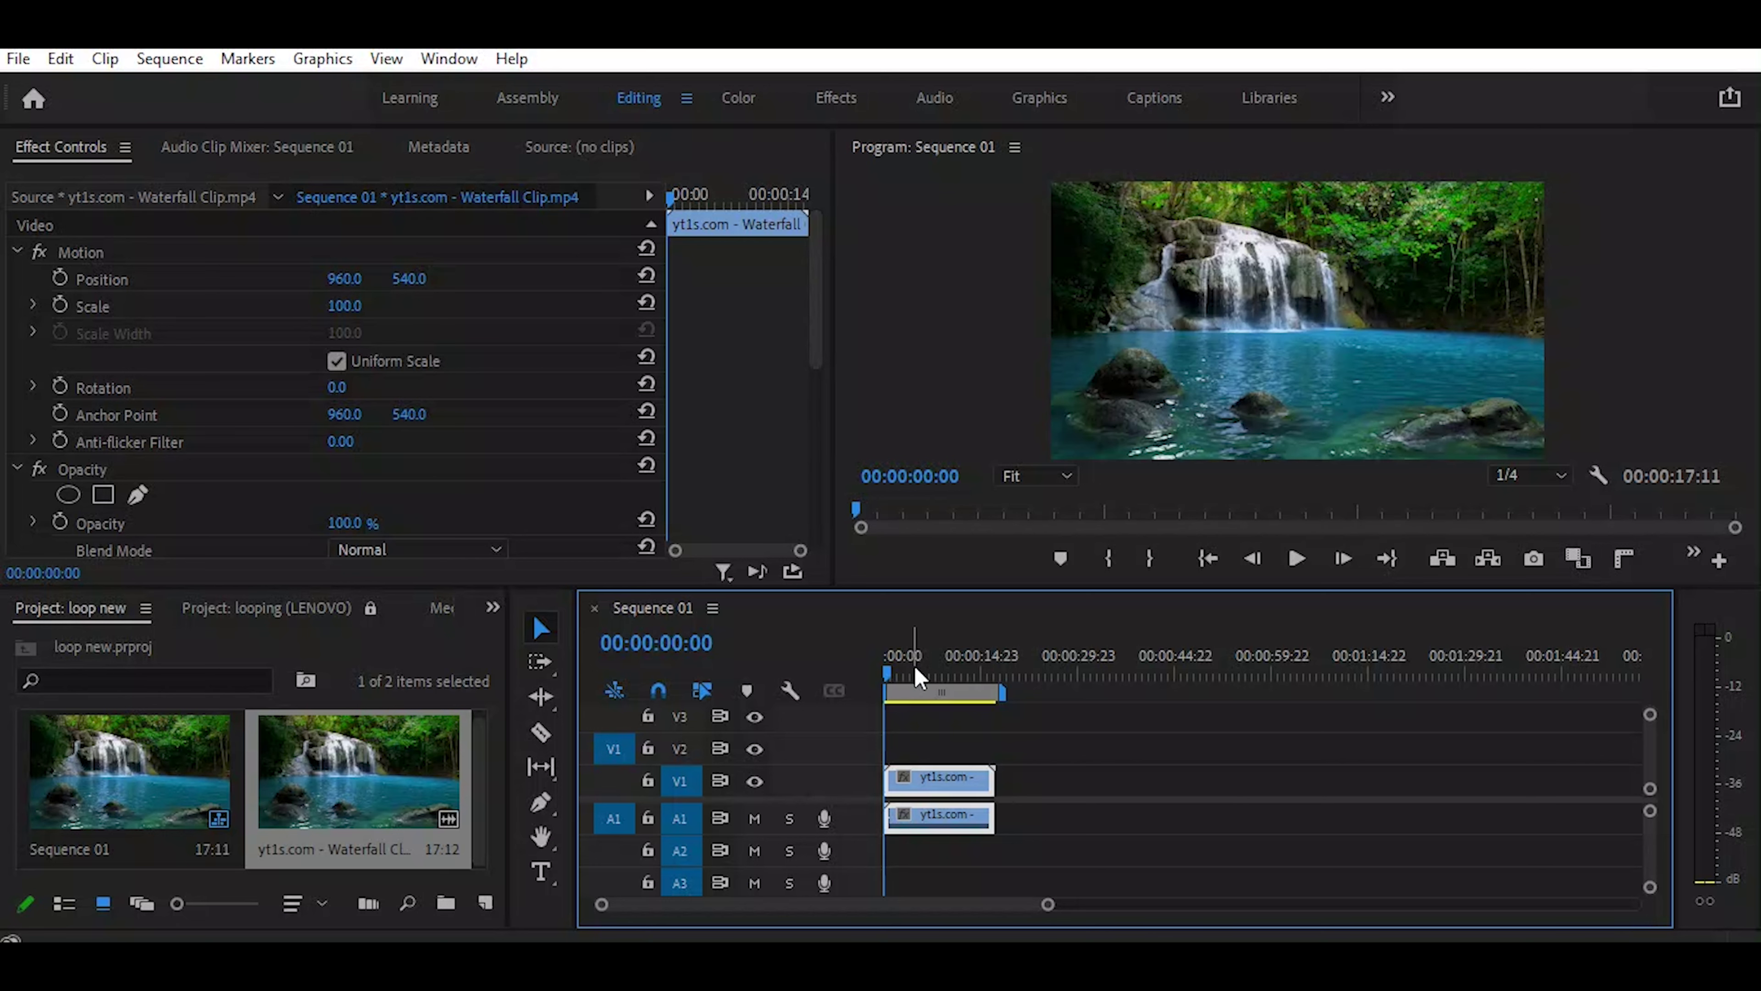
Step: Razor-cut the waterfall clip at 00:00:08:01 so the first piece lasts 8:01
key(equal)
key(equal)
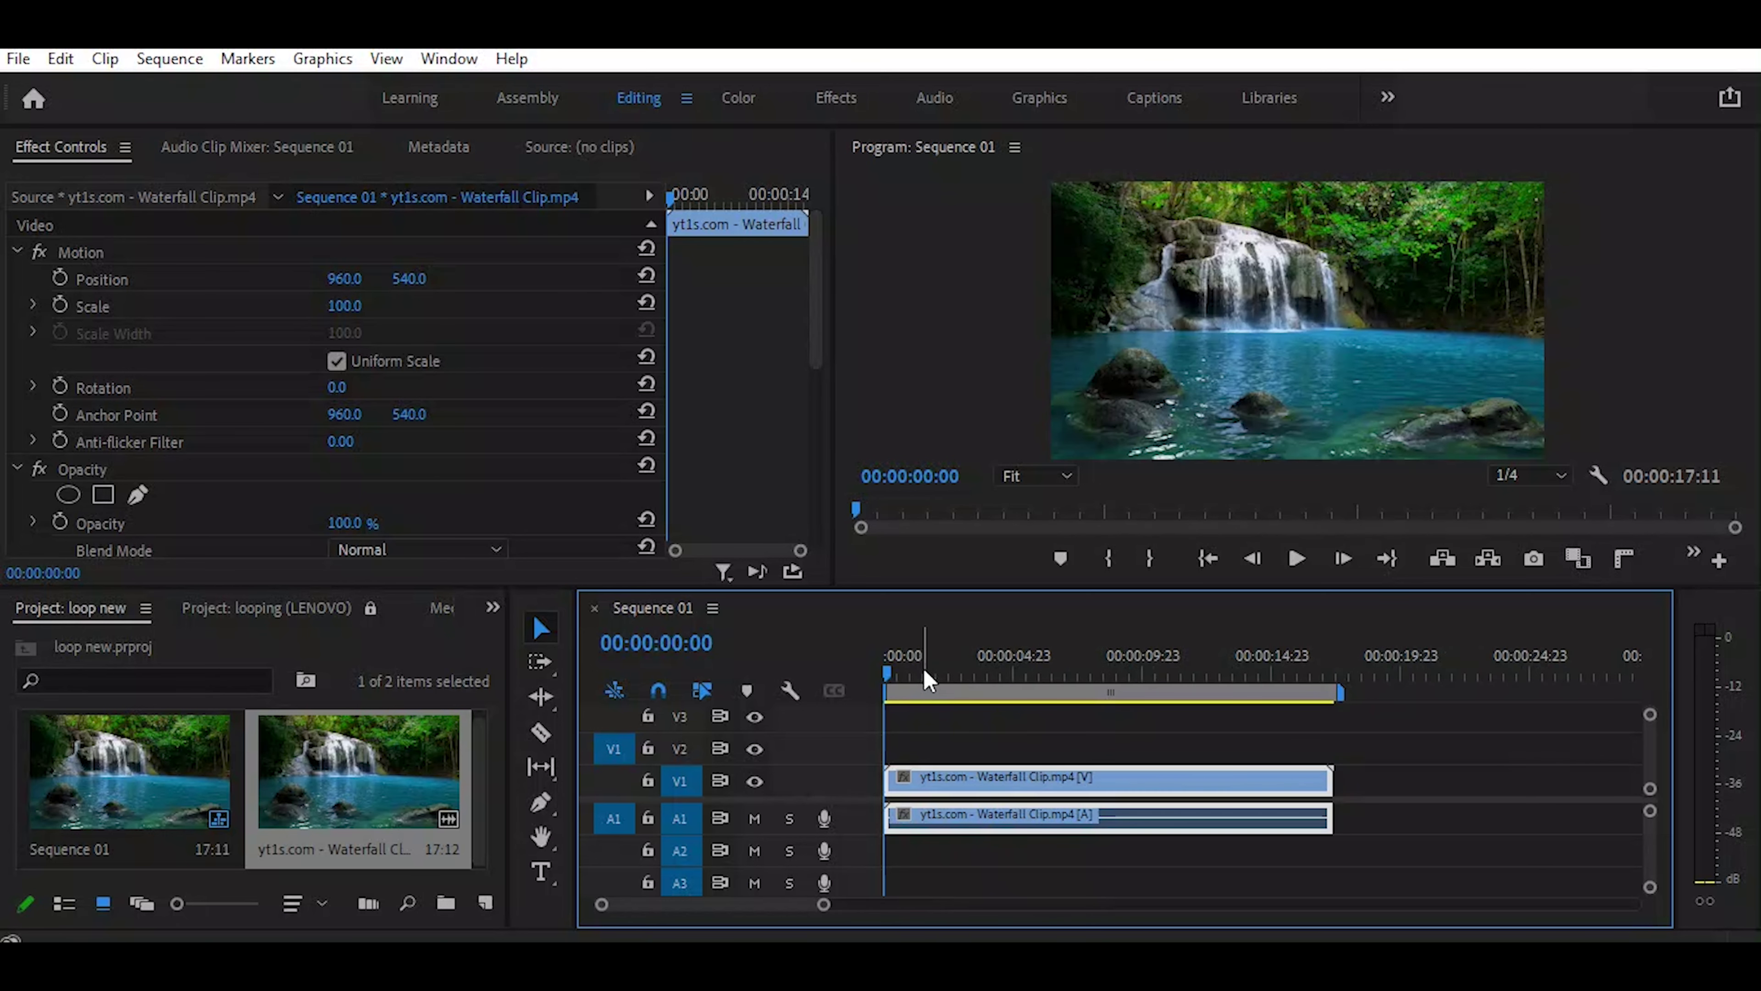
click(1072, 671)
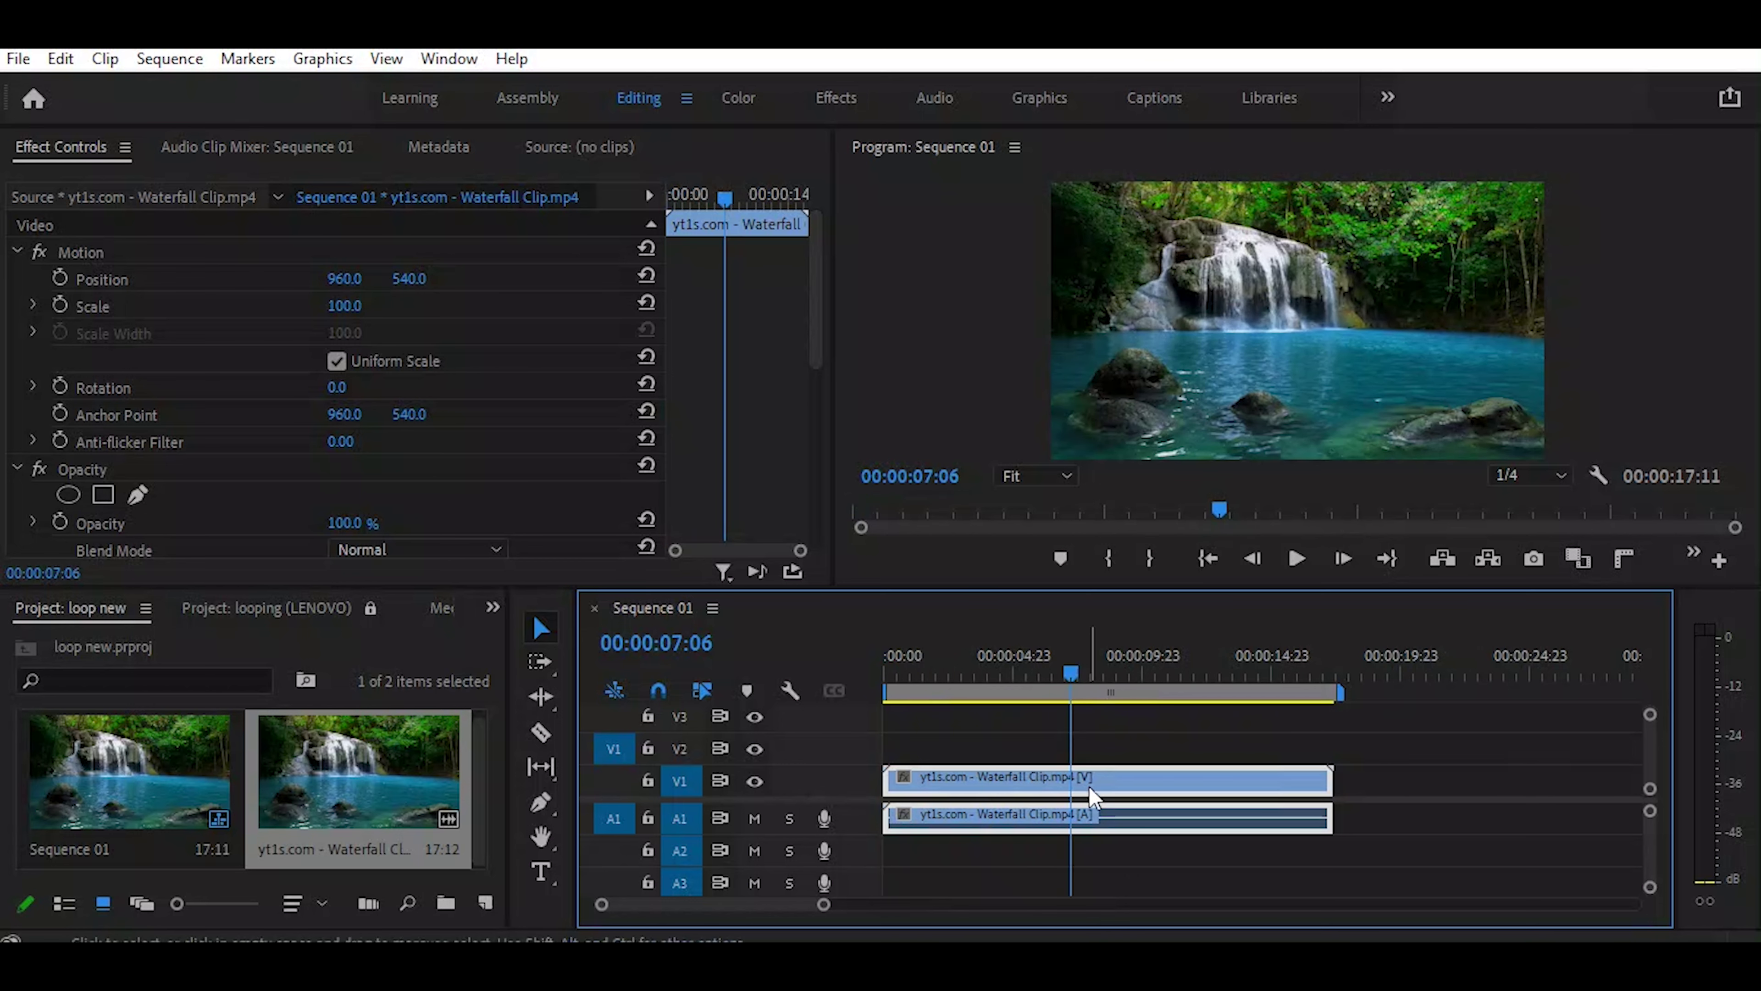
click(1091, 670)
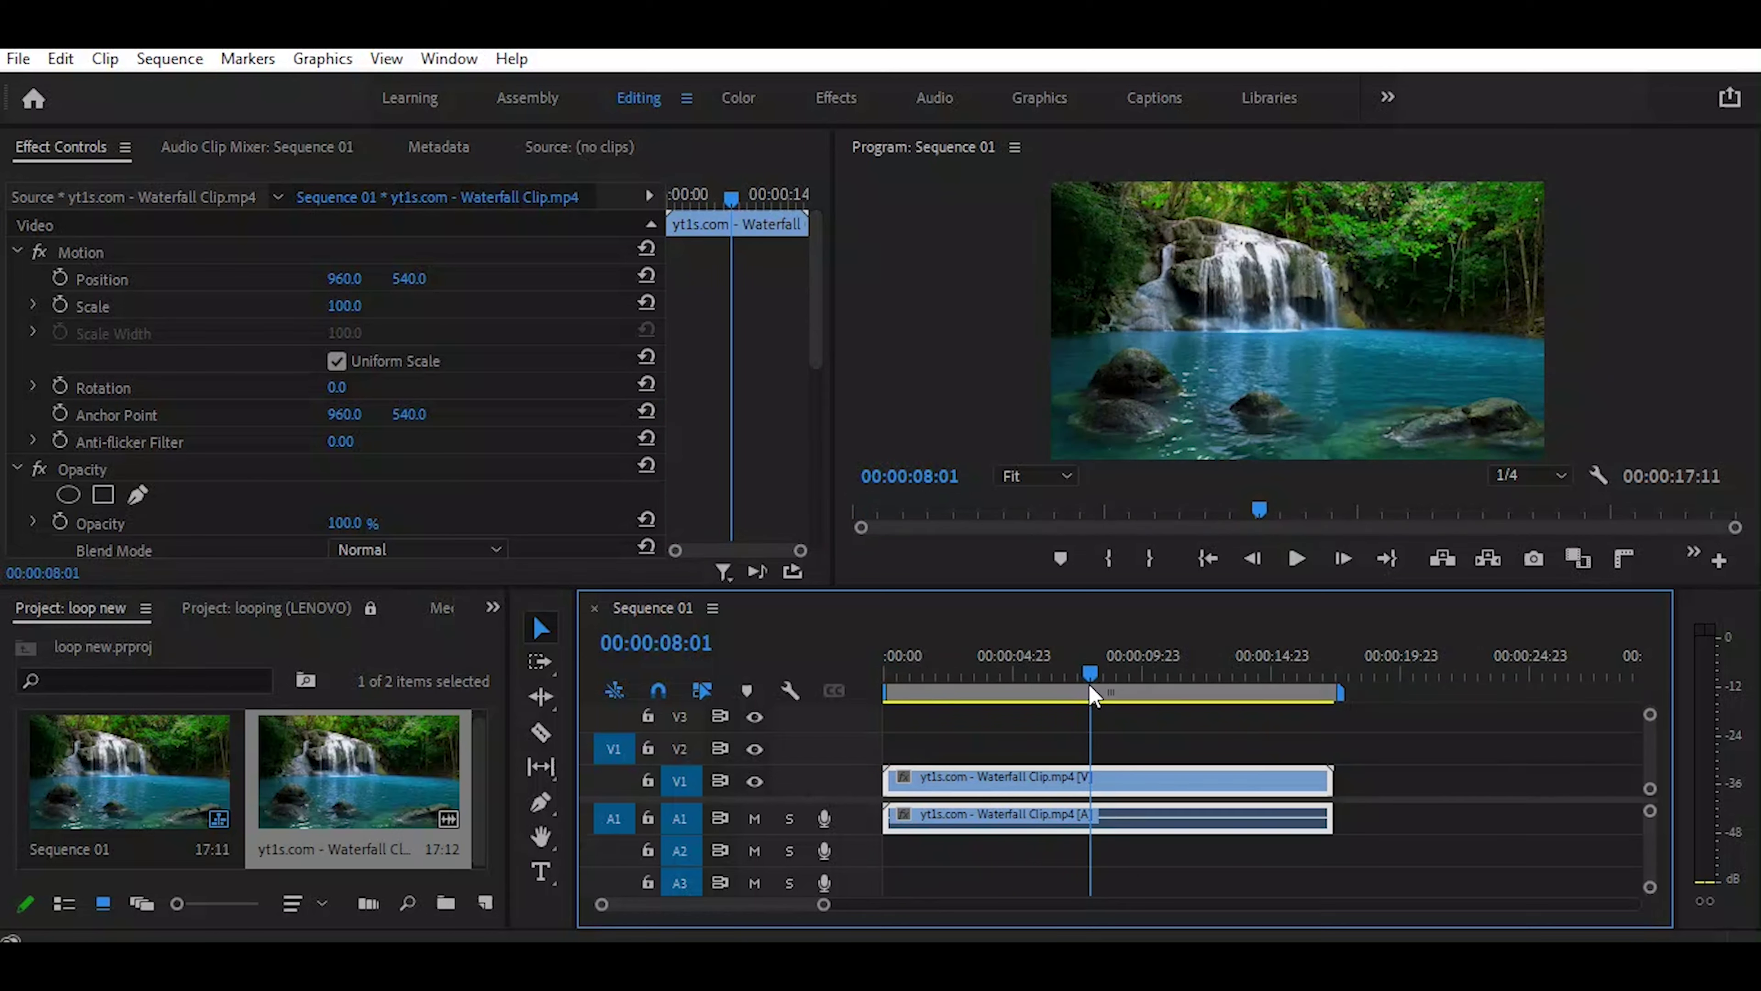
mouse_move(1119, 880)
key(c)
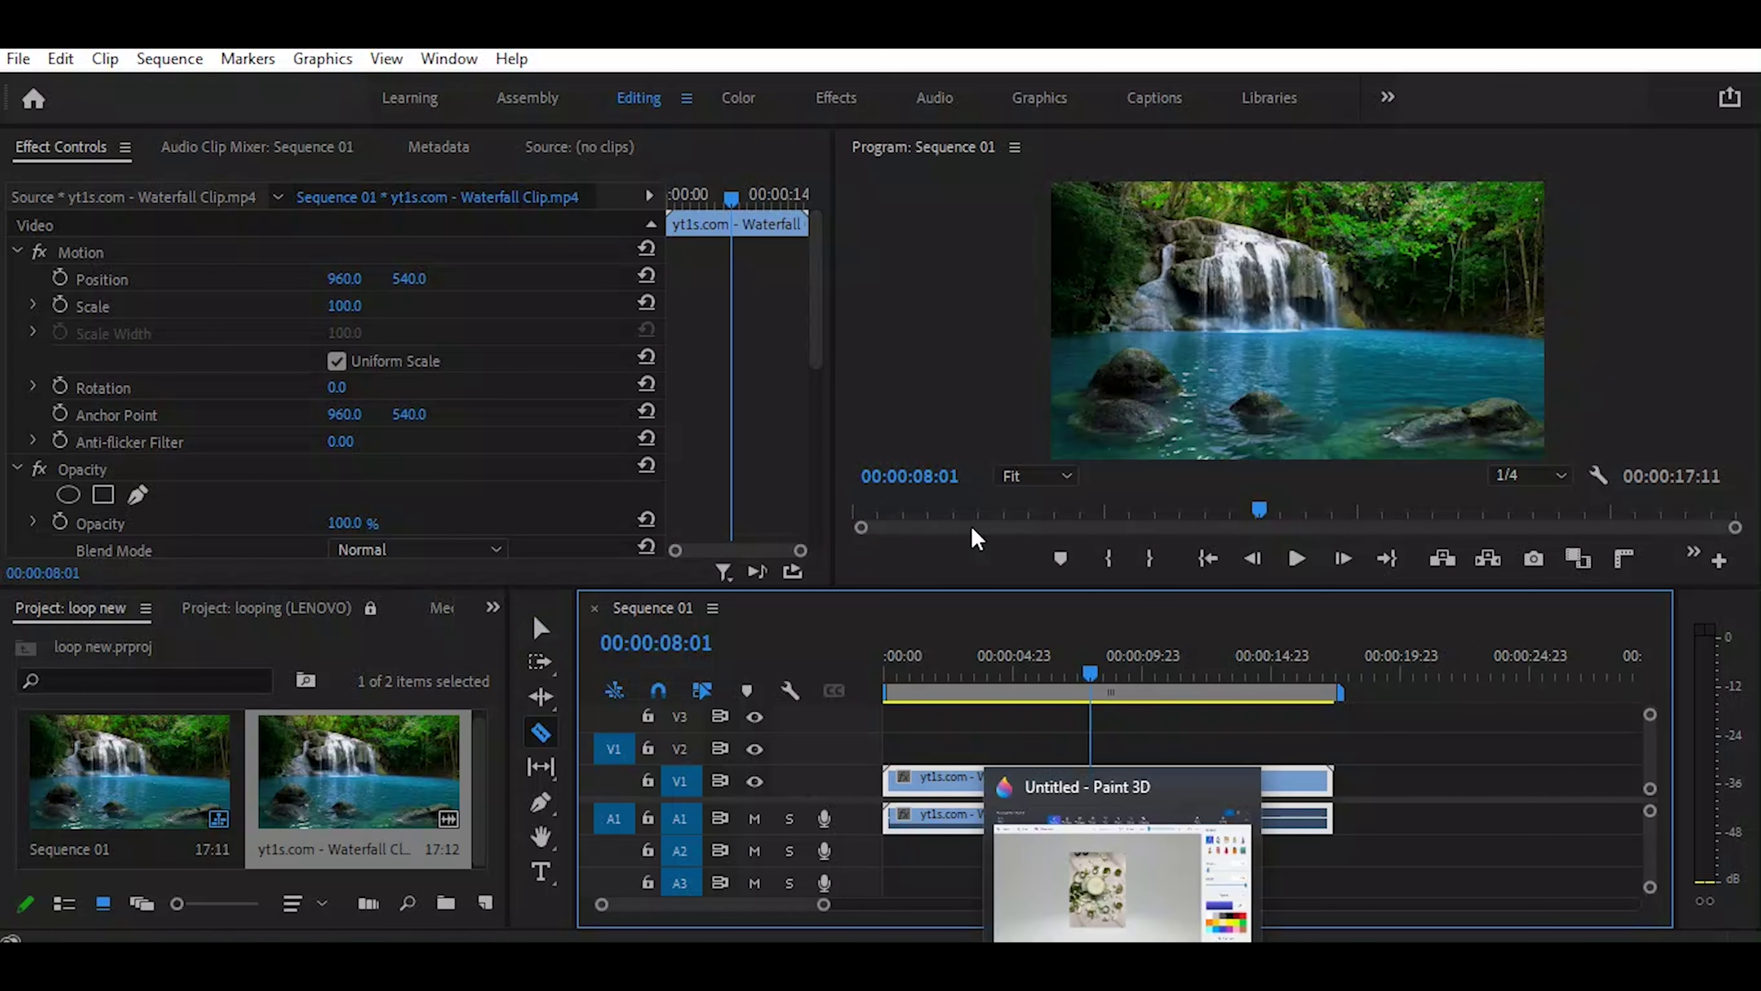
click(1093, 780)
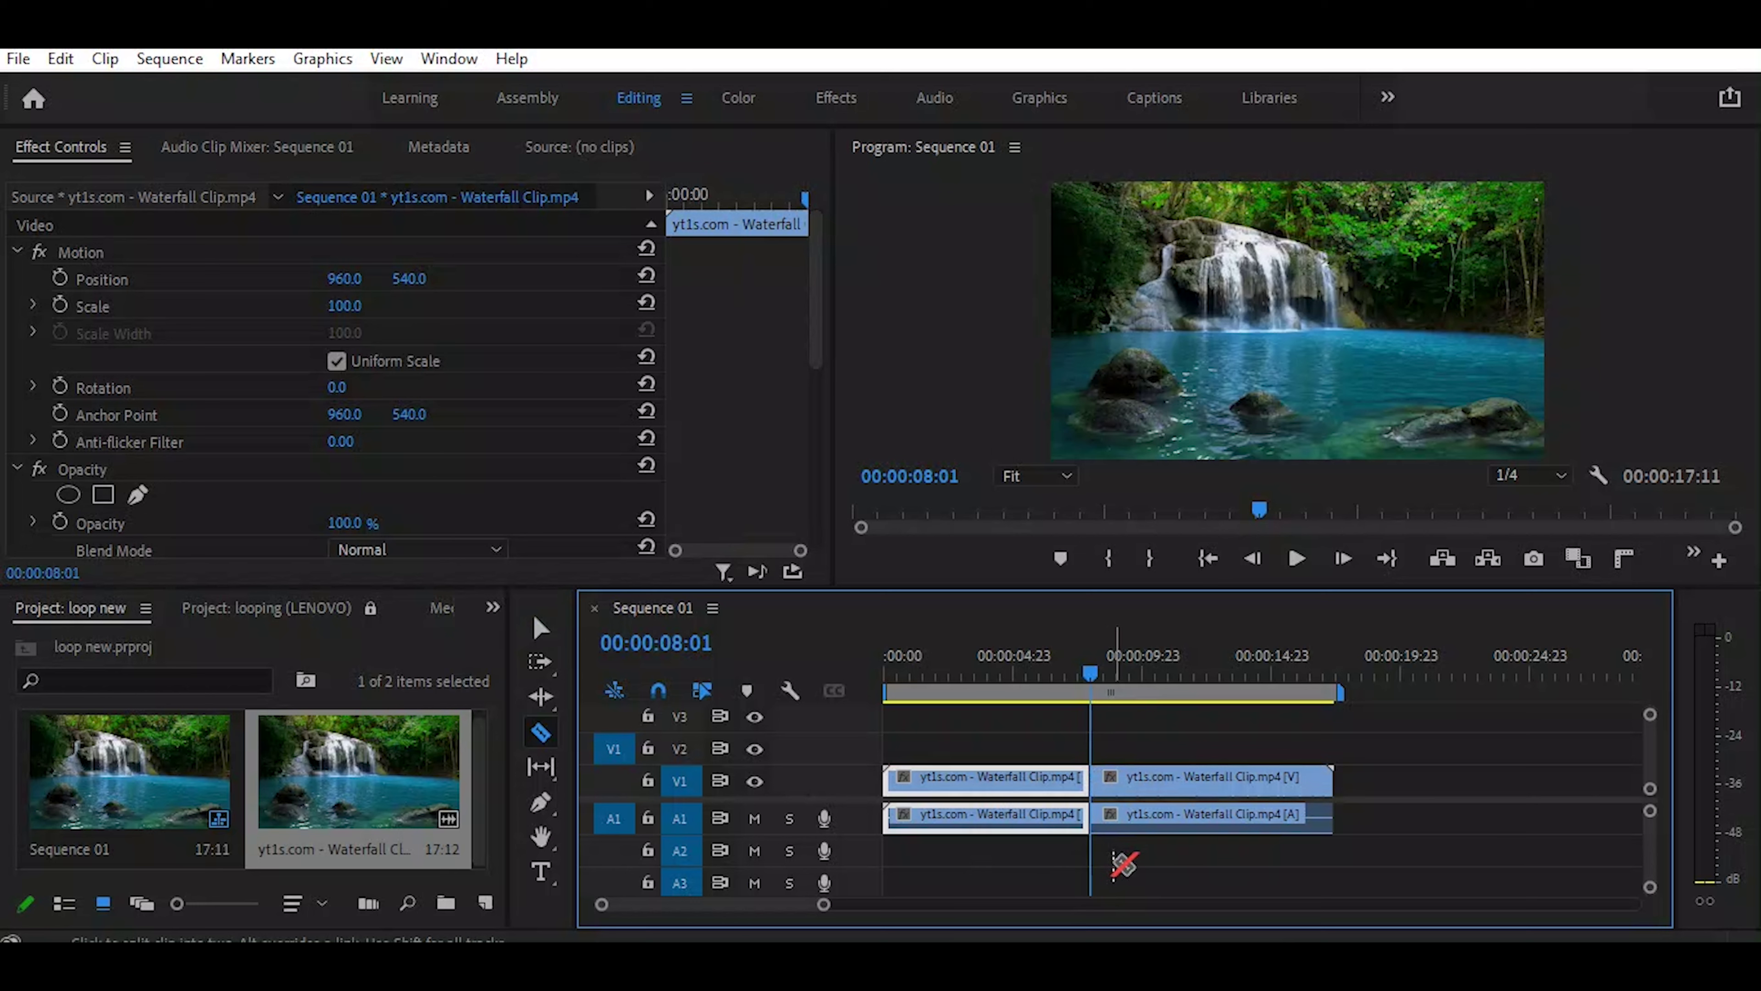
key(v)
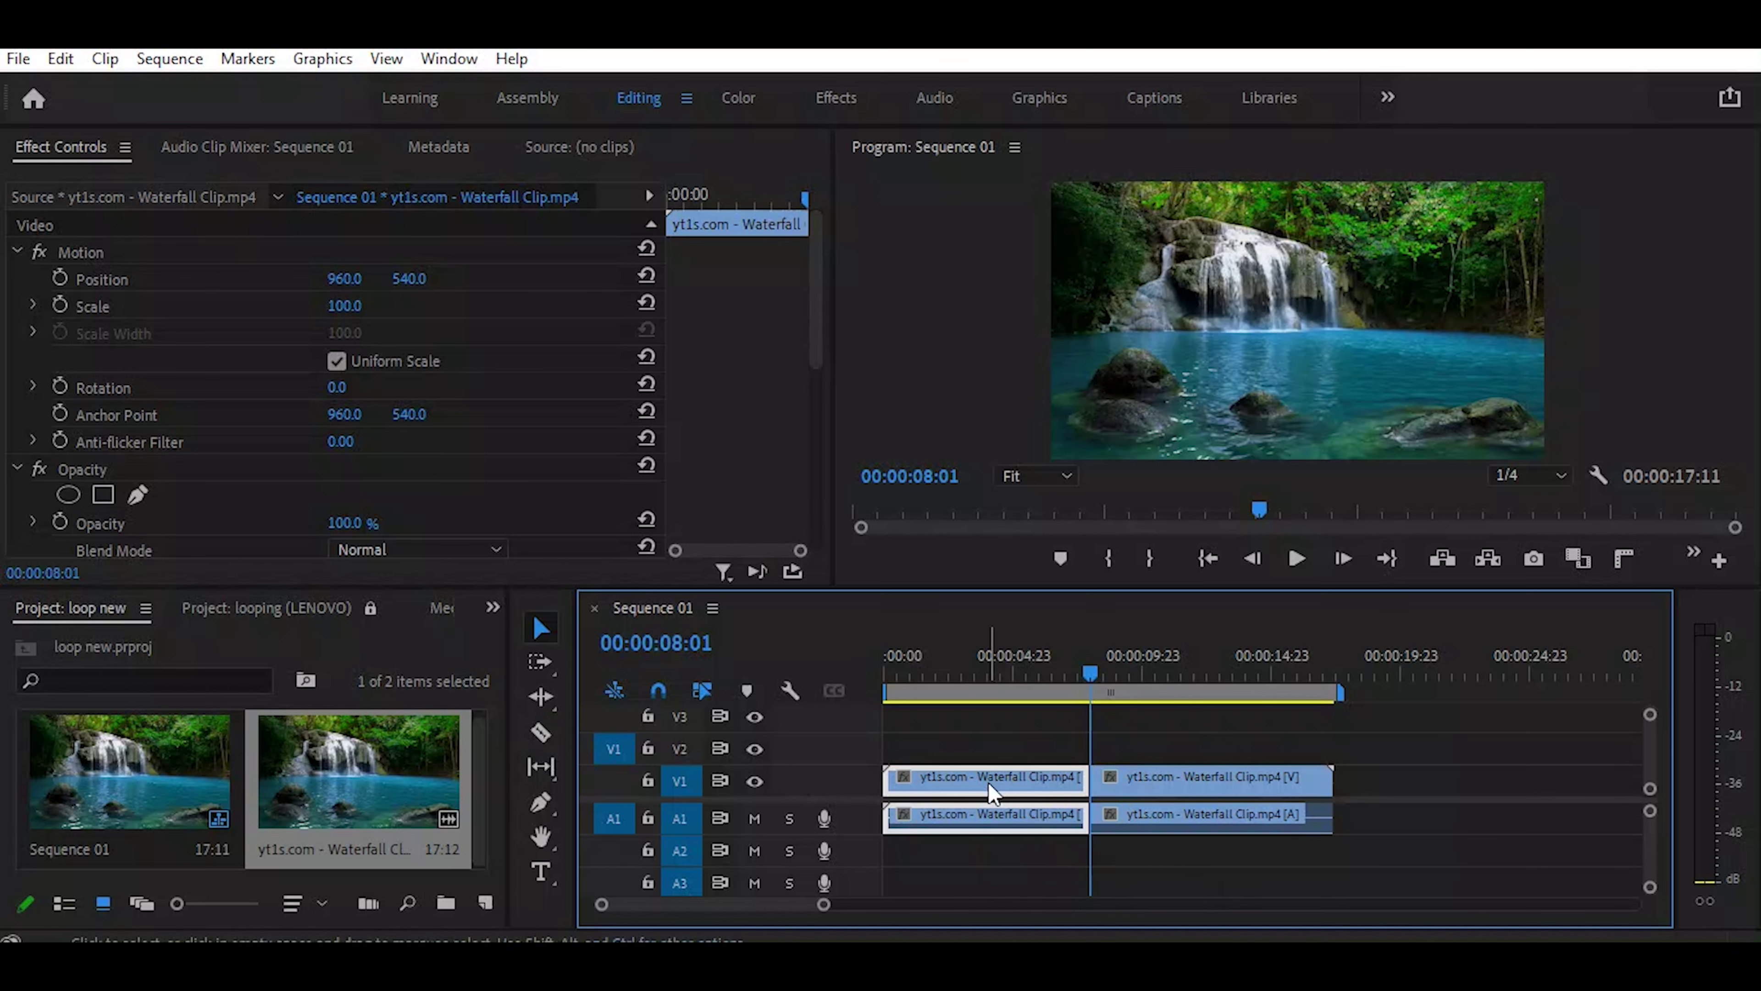
Step: Move the first half of the waterfall clip after the second half on V1
double_click(991, 789)
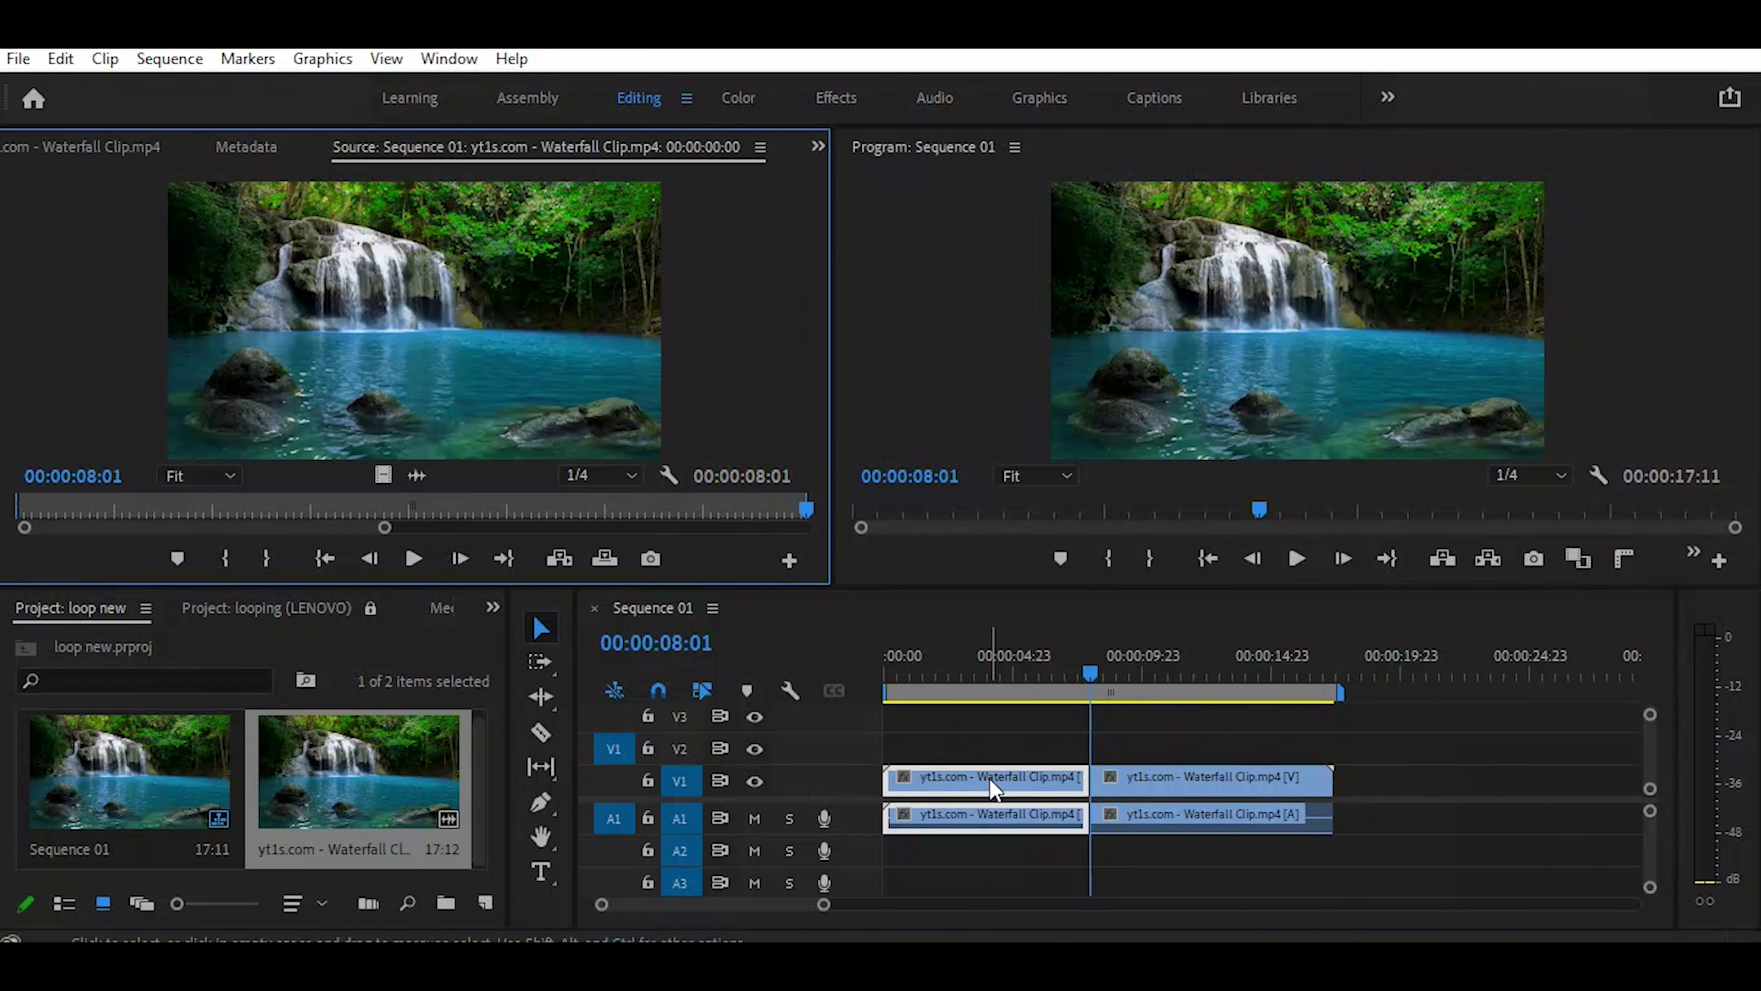
drag(992, 787, 1504, 796)
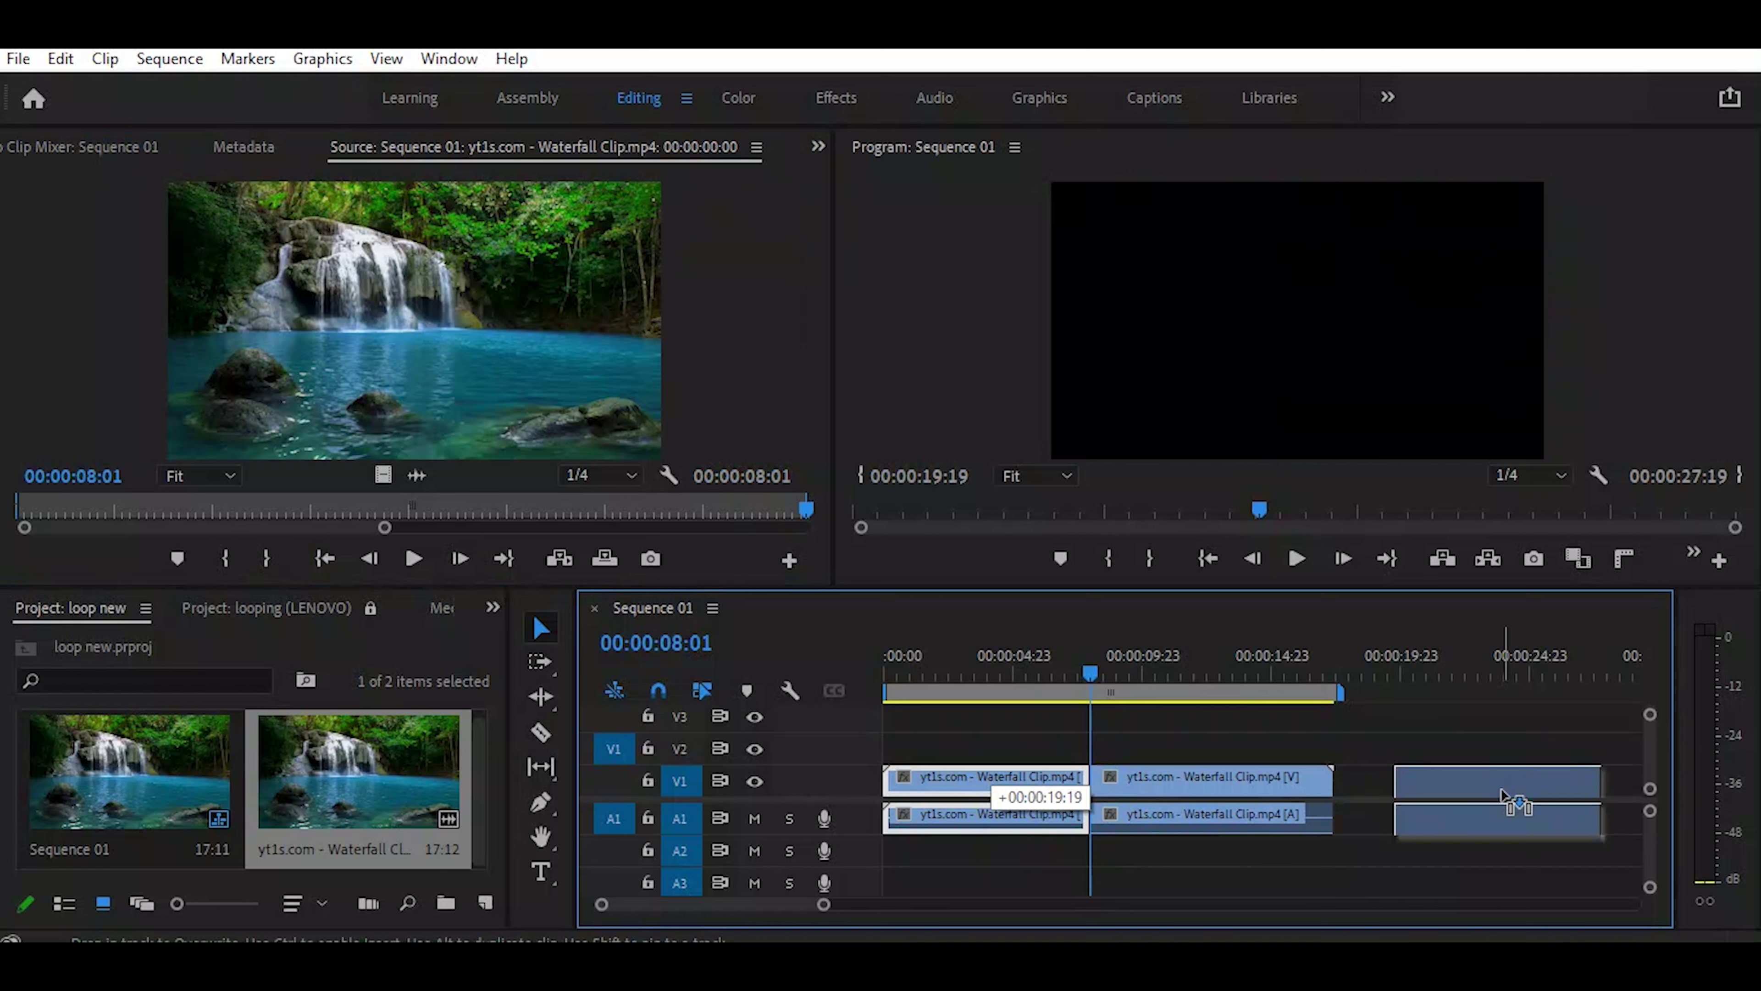
drag(1503, 796, 1498, 801)
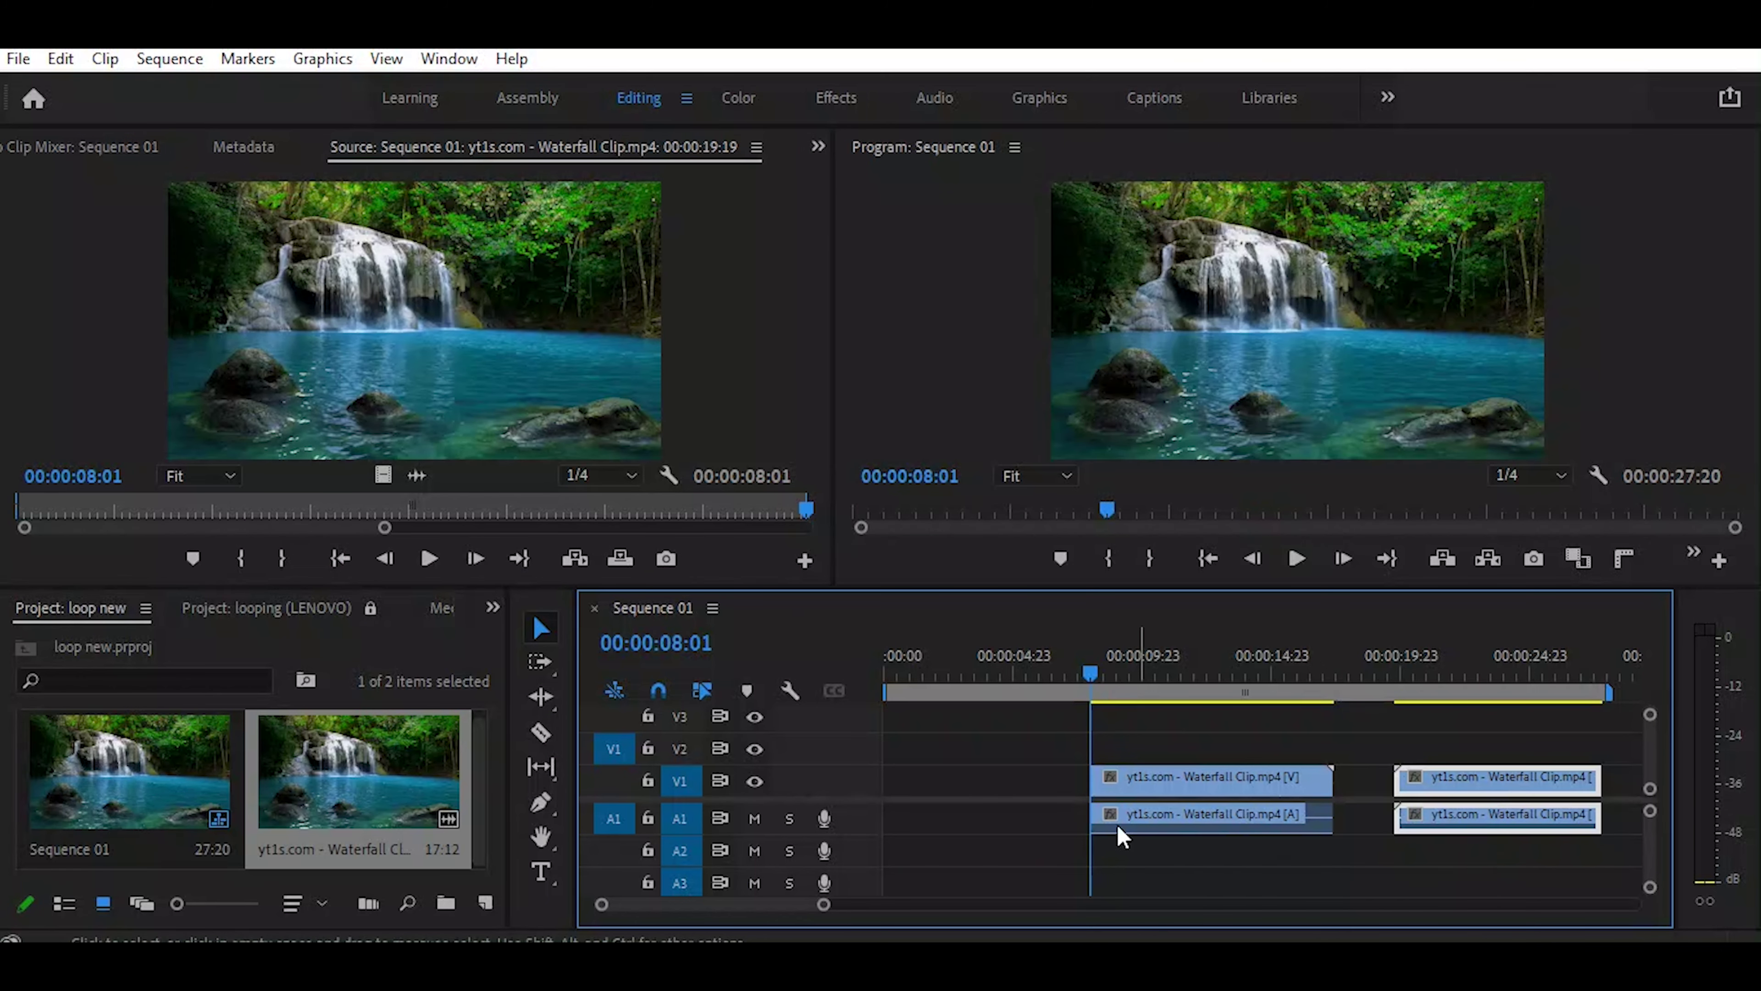
Step: Ripple Delete the gap at the sequence start and the gap between the halves
right_click(1019, 797)
click(1050, 801)
right_click(1154, 781)
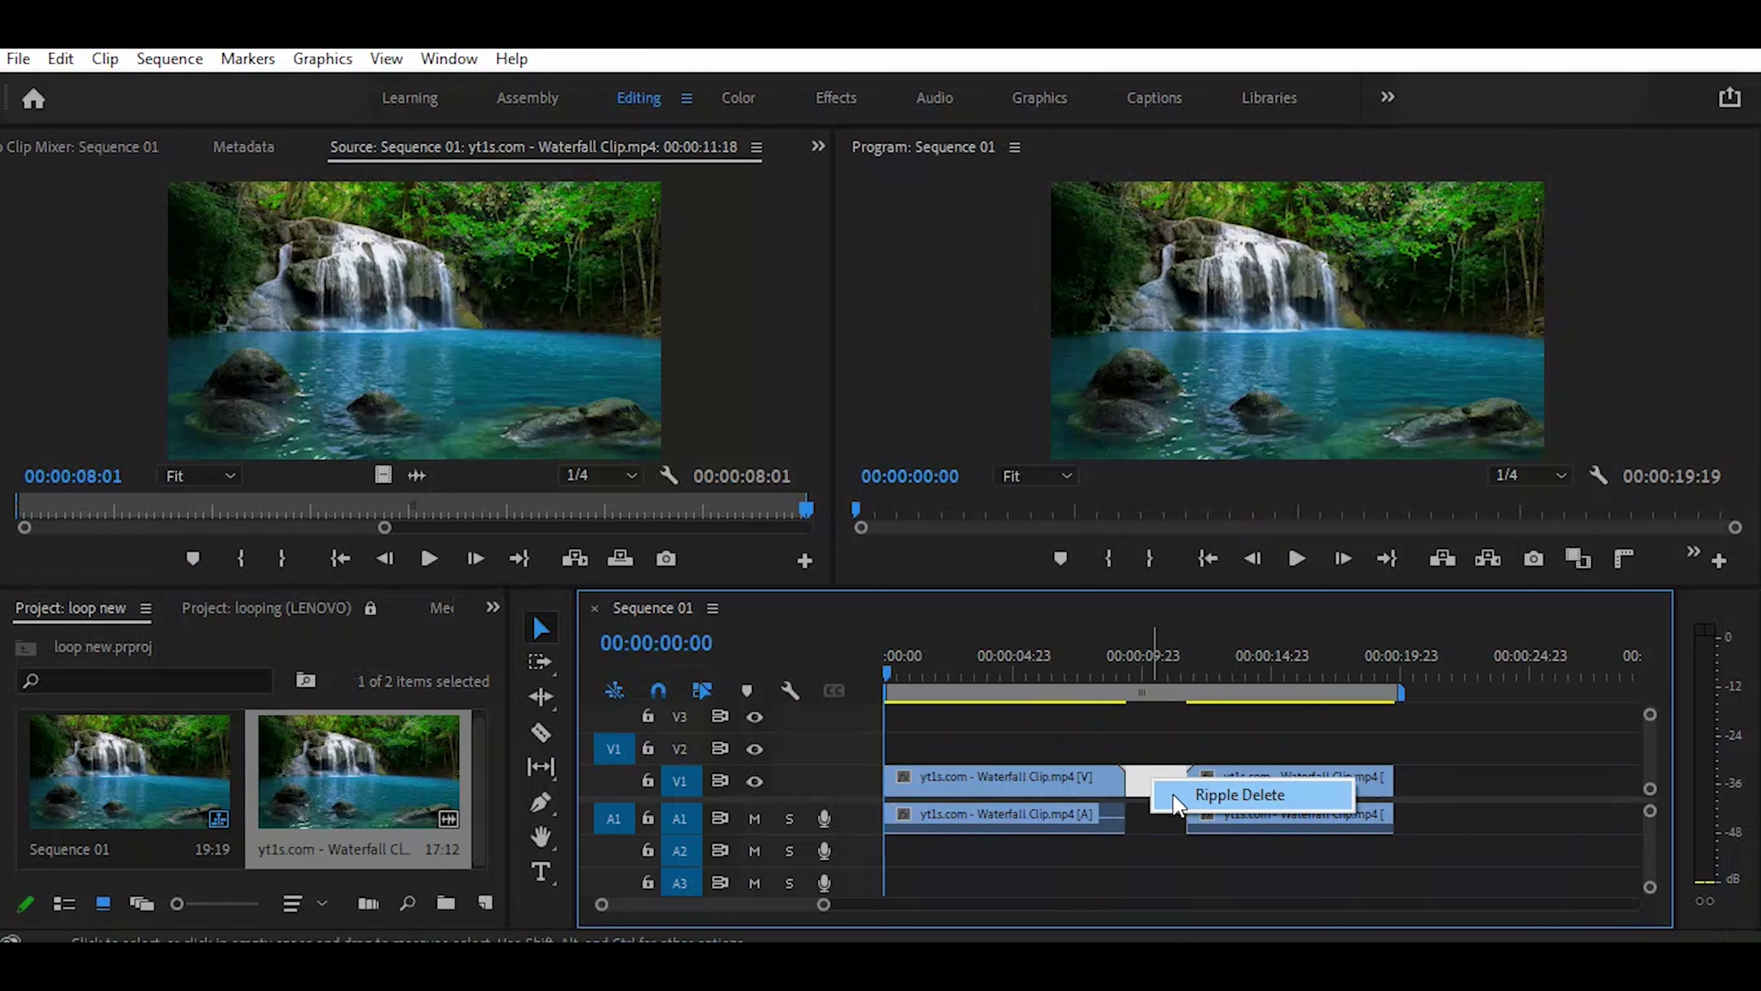
click(1199, 791)
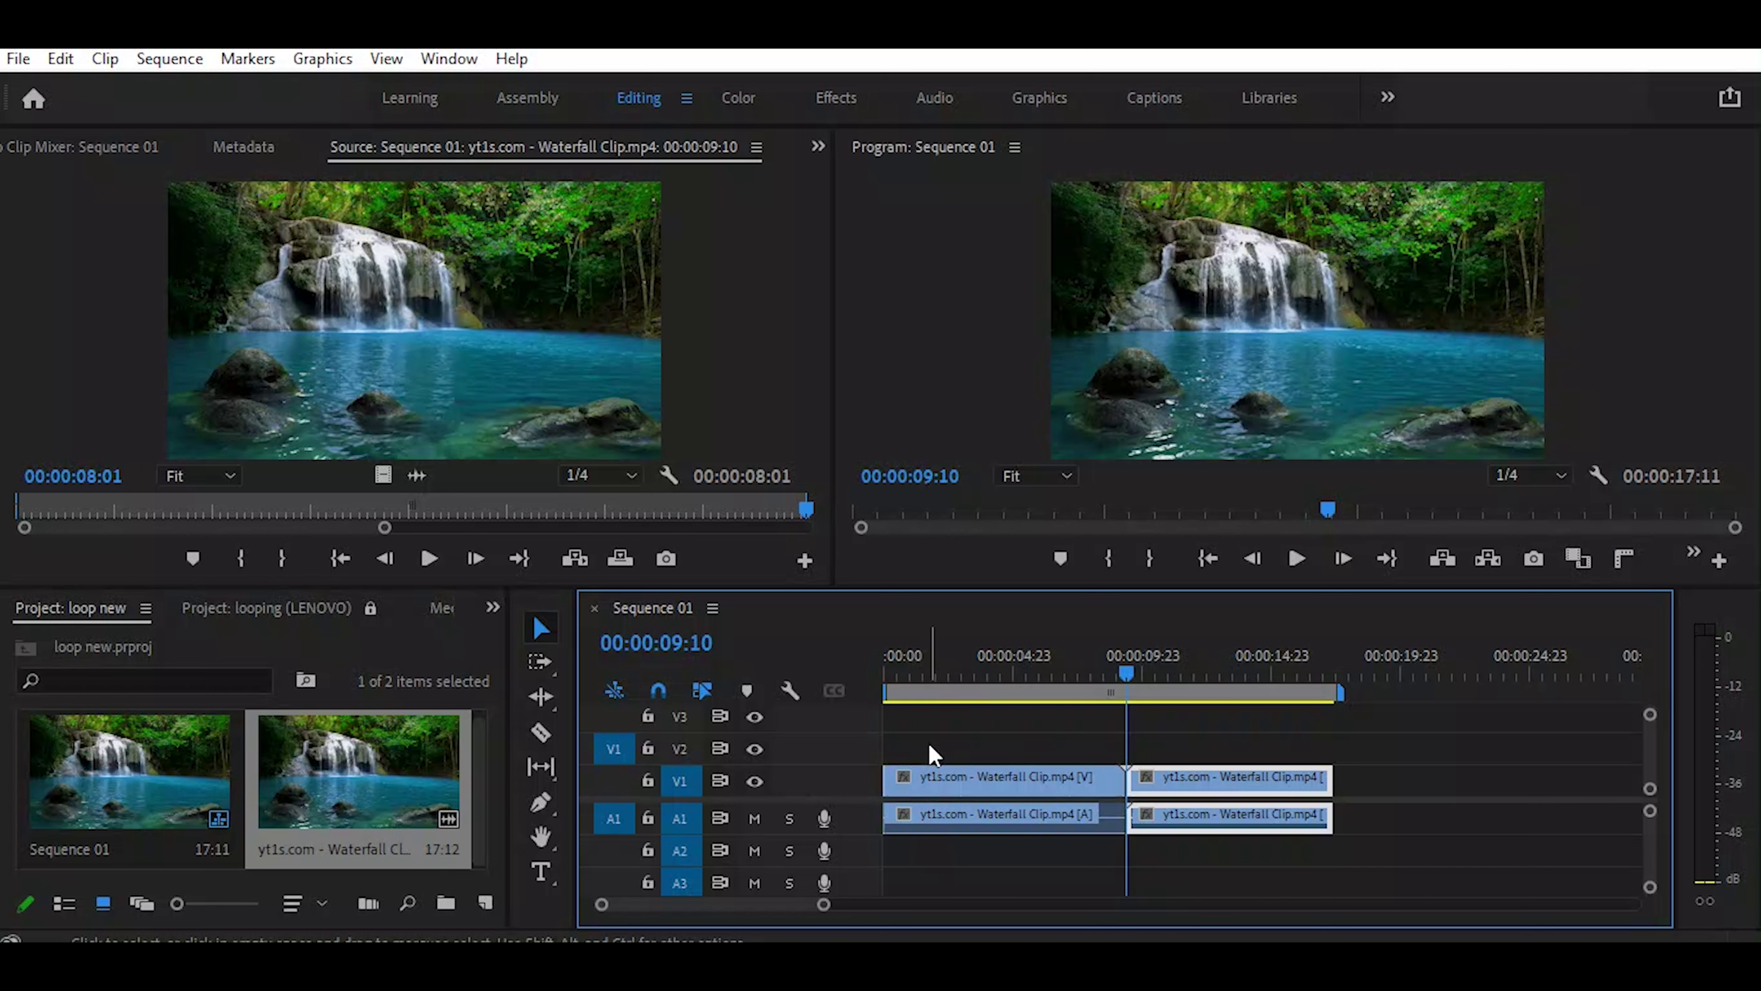
click(880, 671)
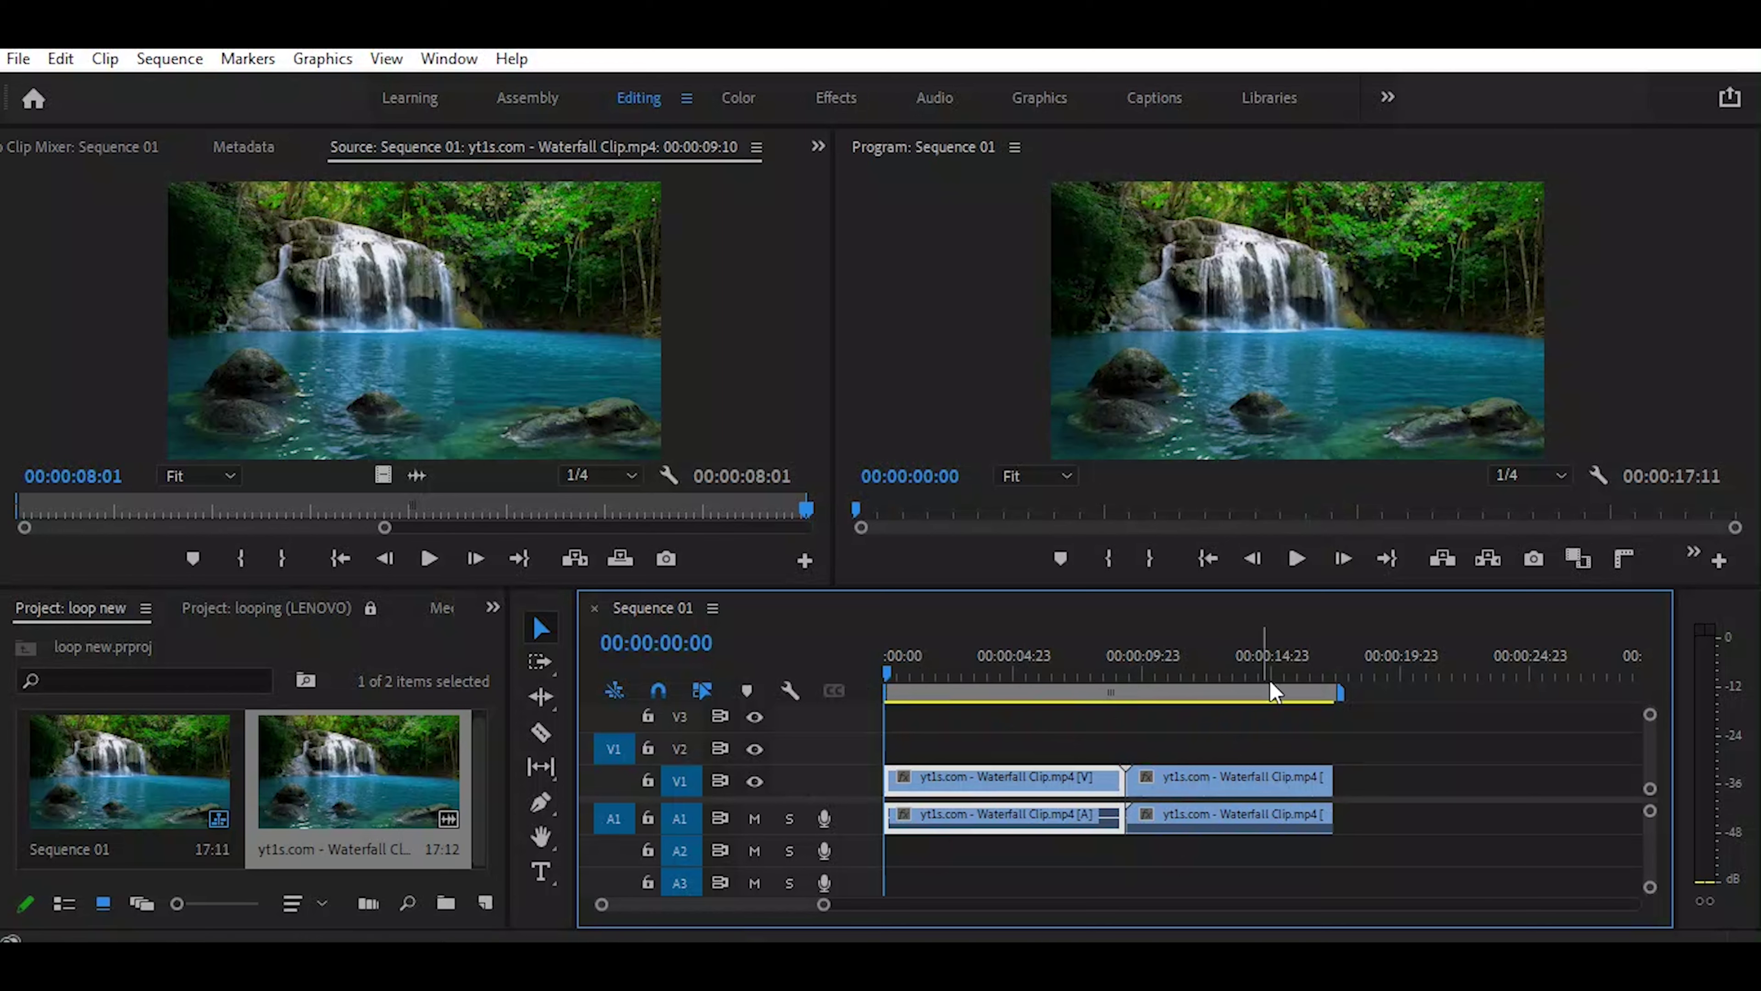
click(1324, 670)
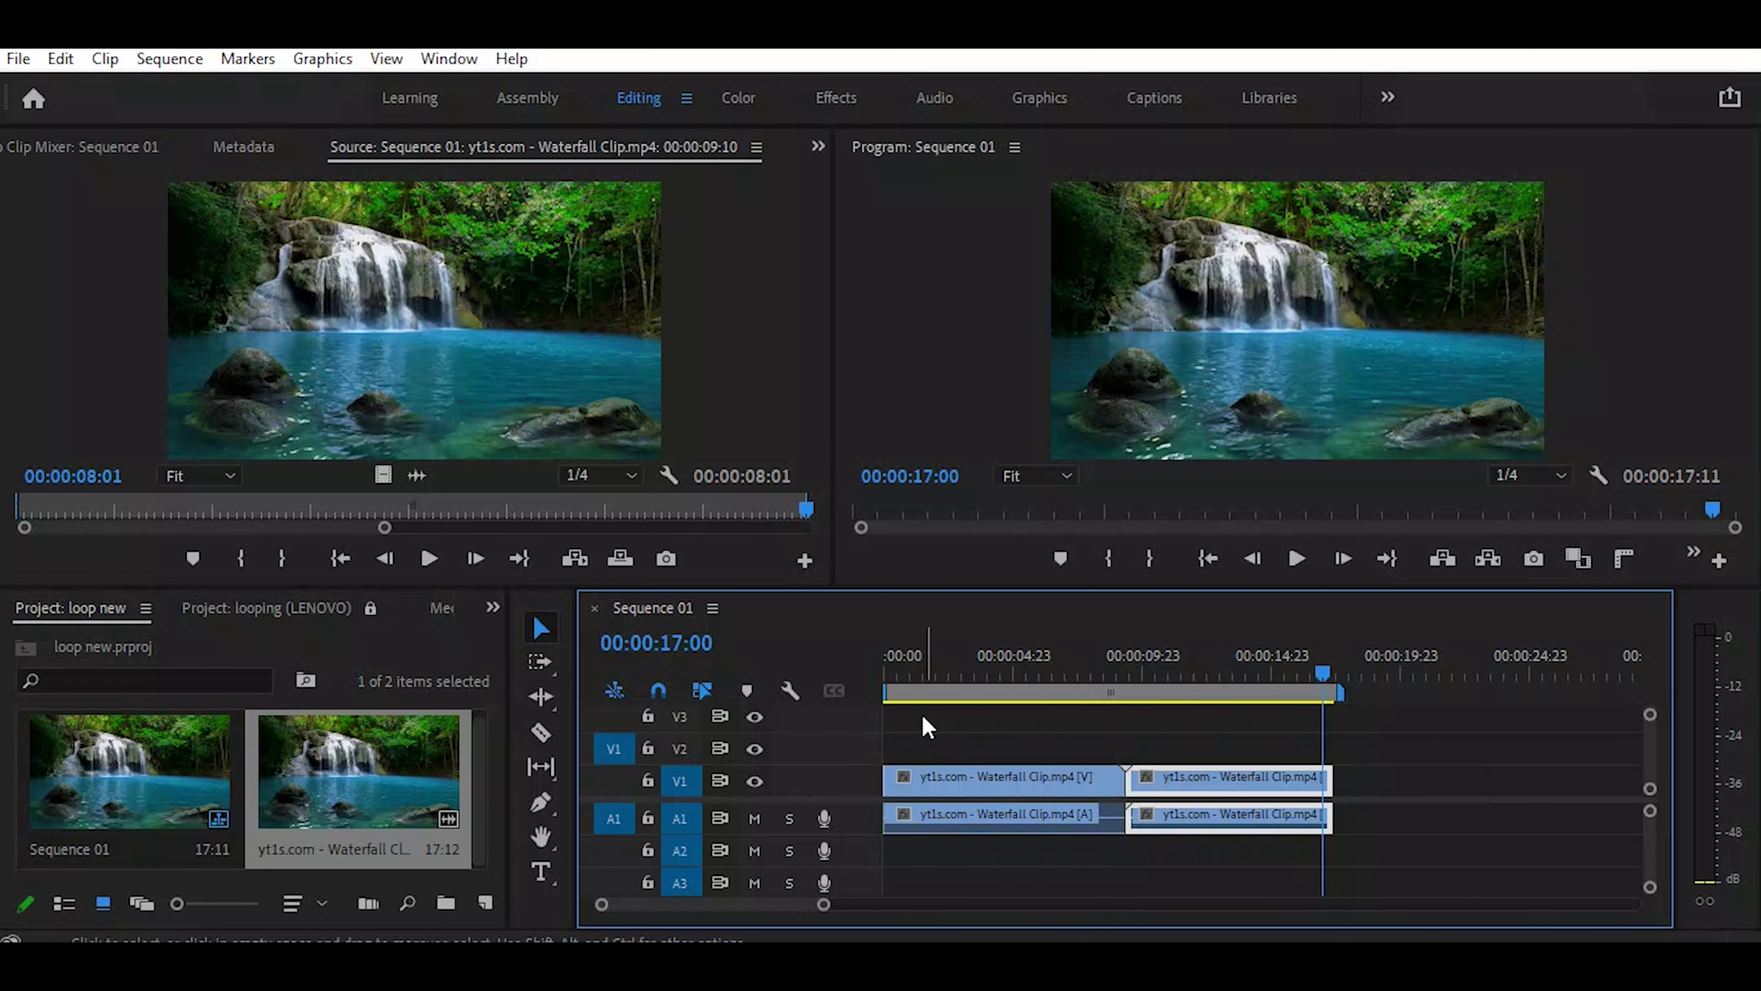
click(892, 670)
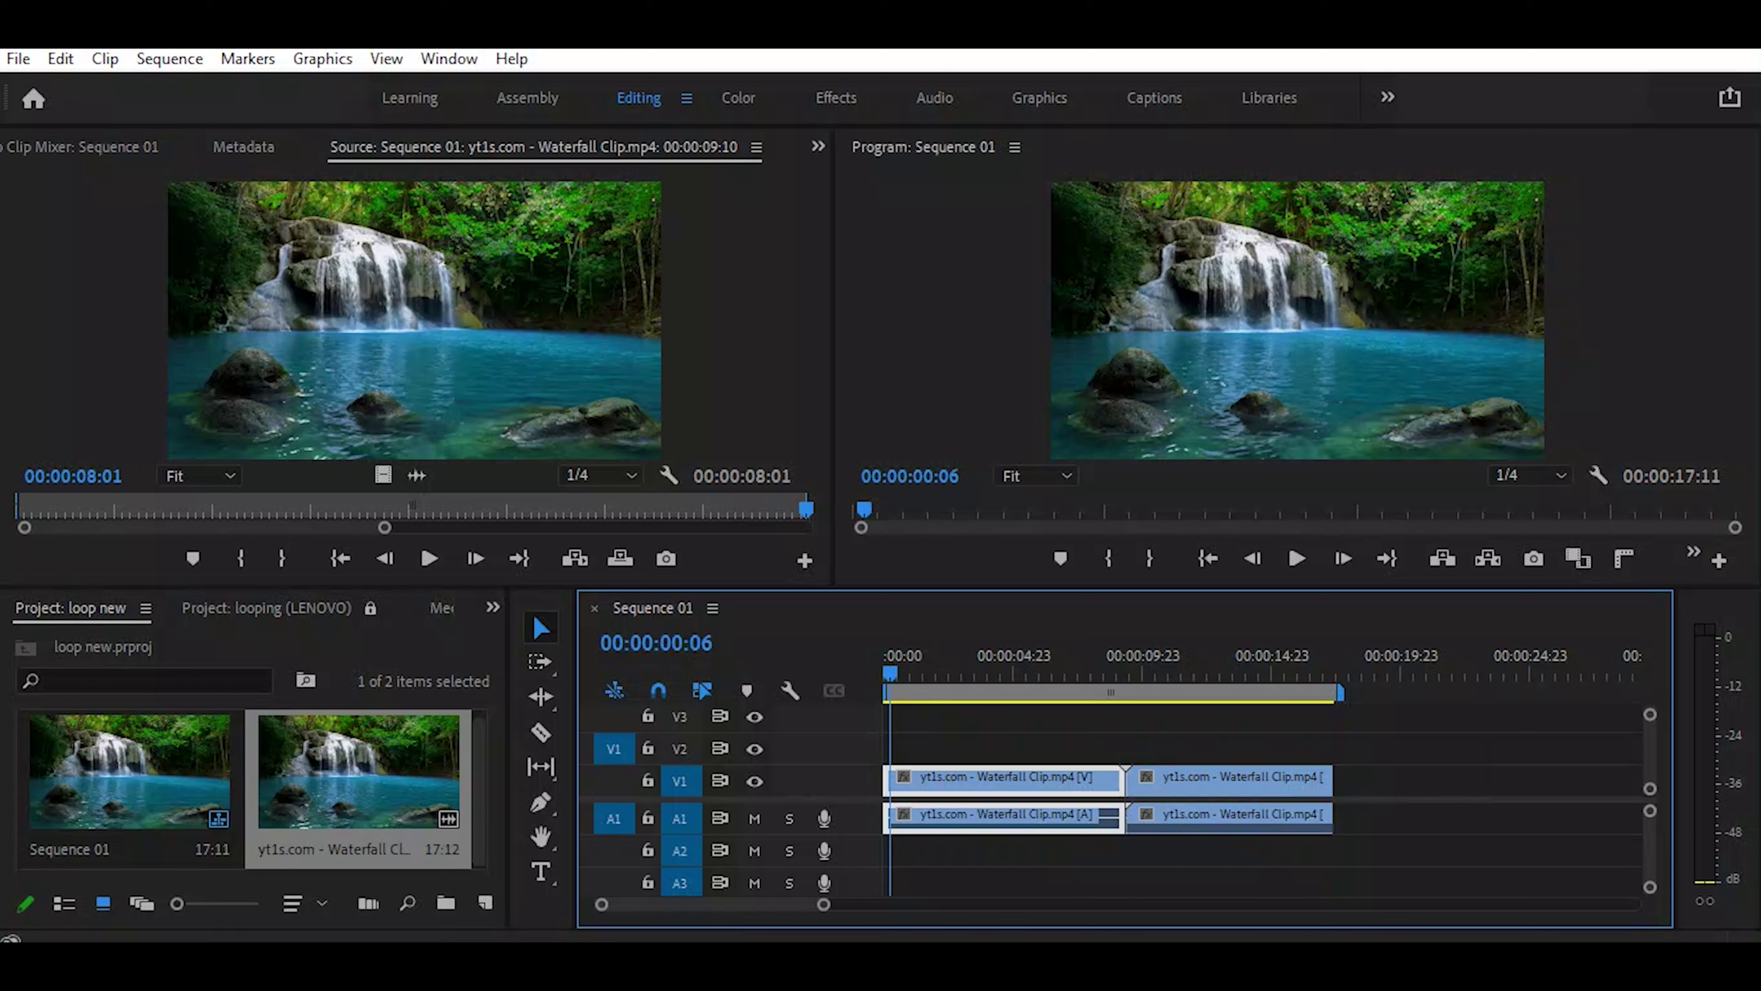
click(1316, 665)
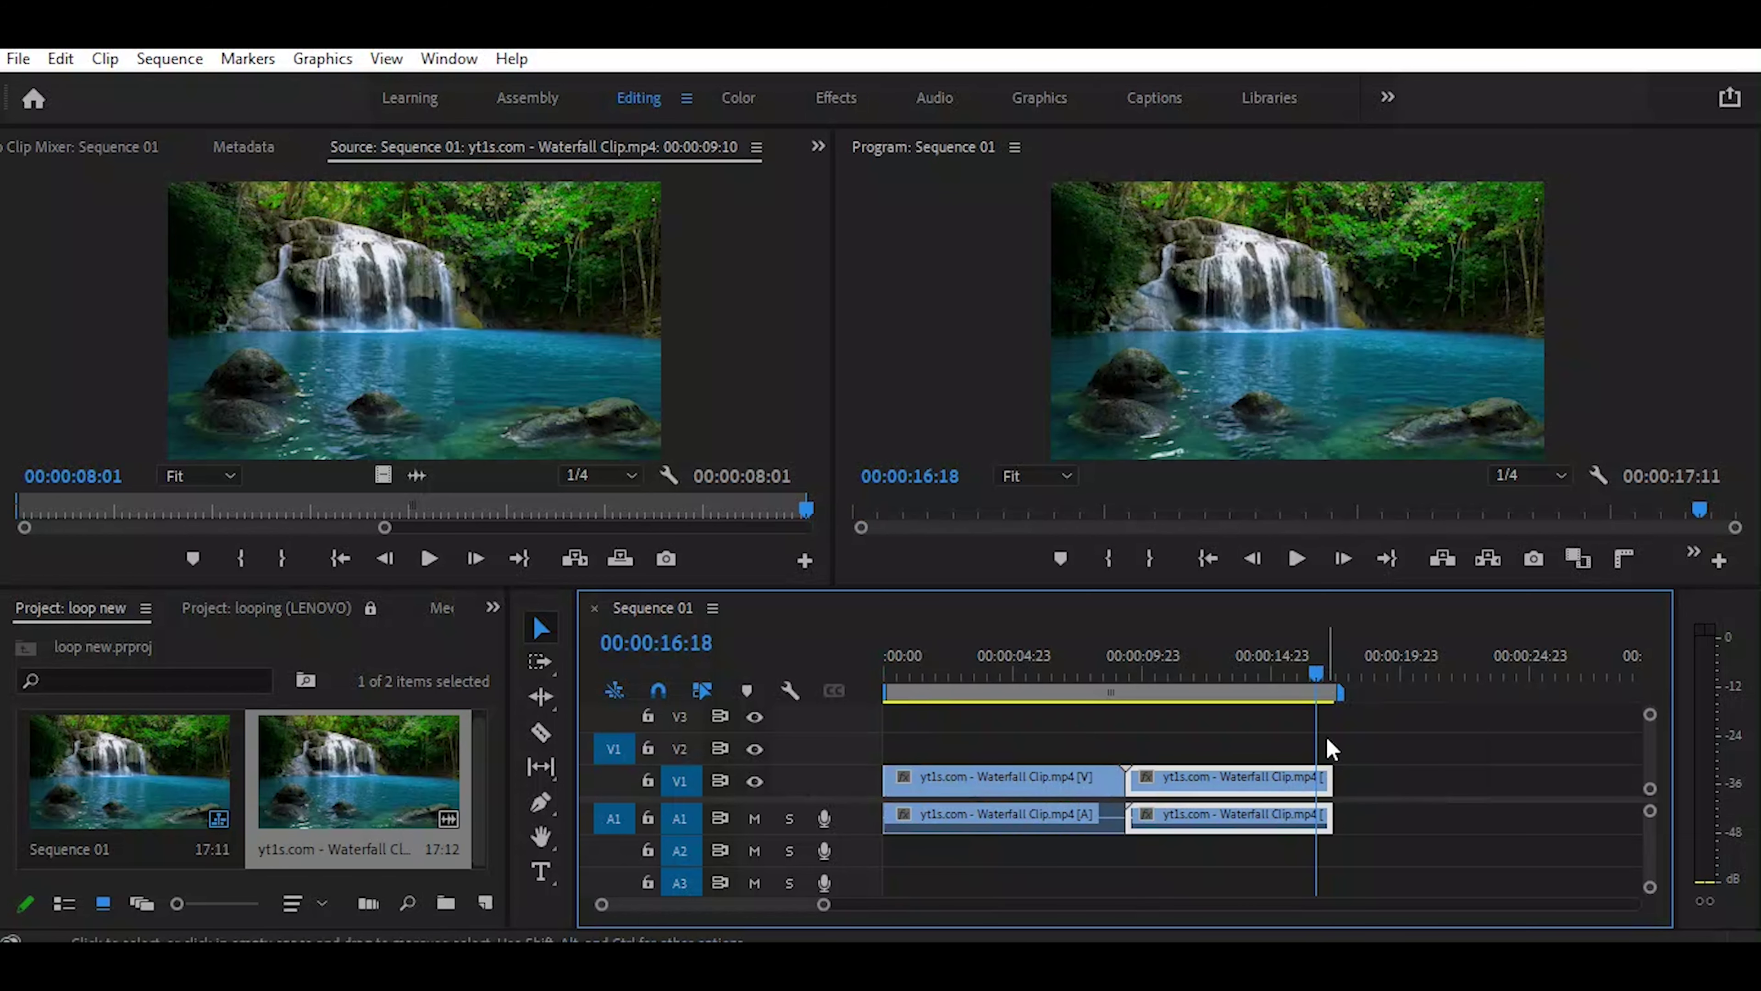
click(1324, 671)
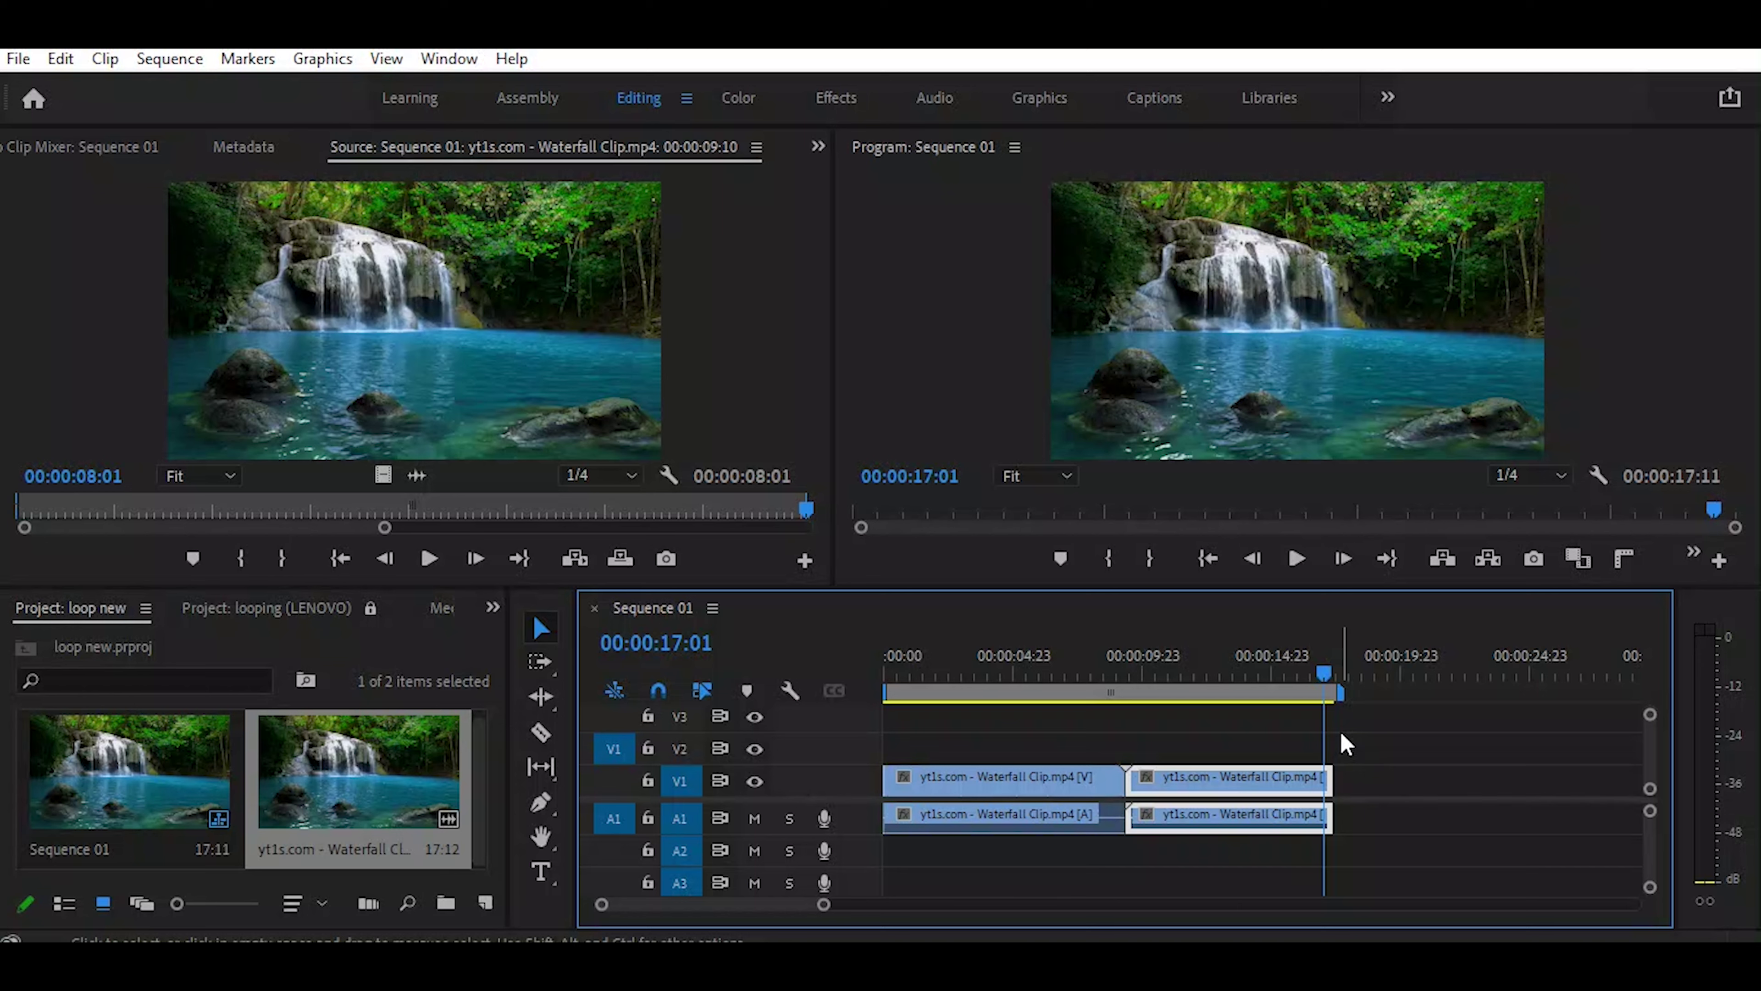
click(1108, 674)
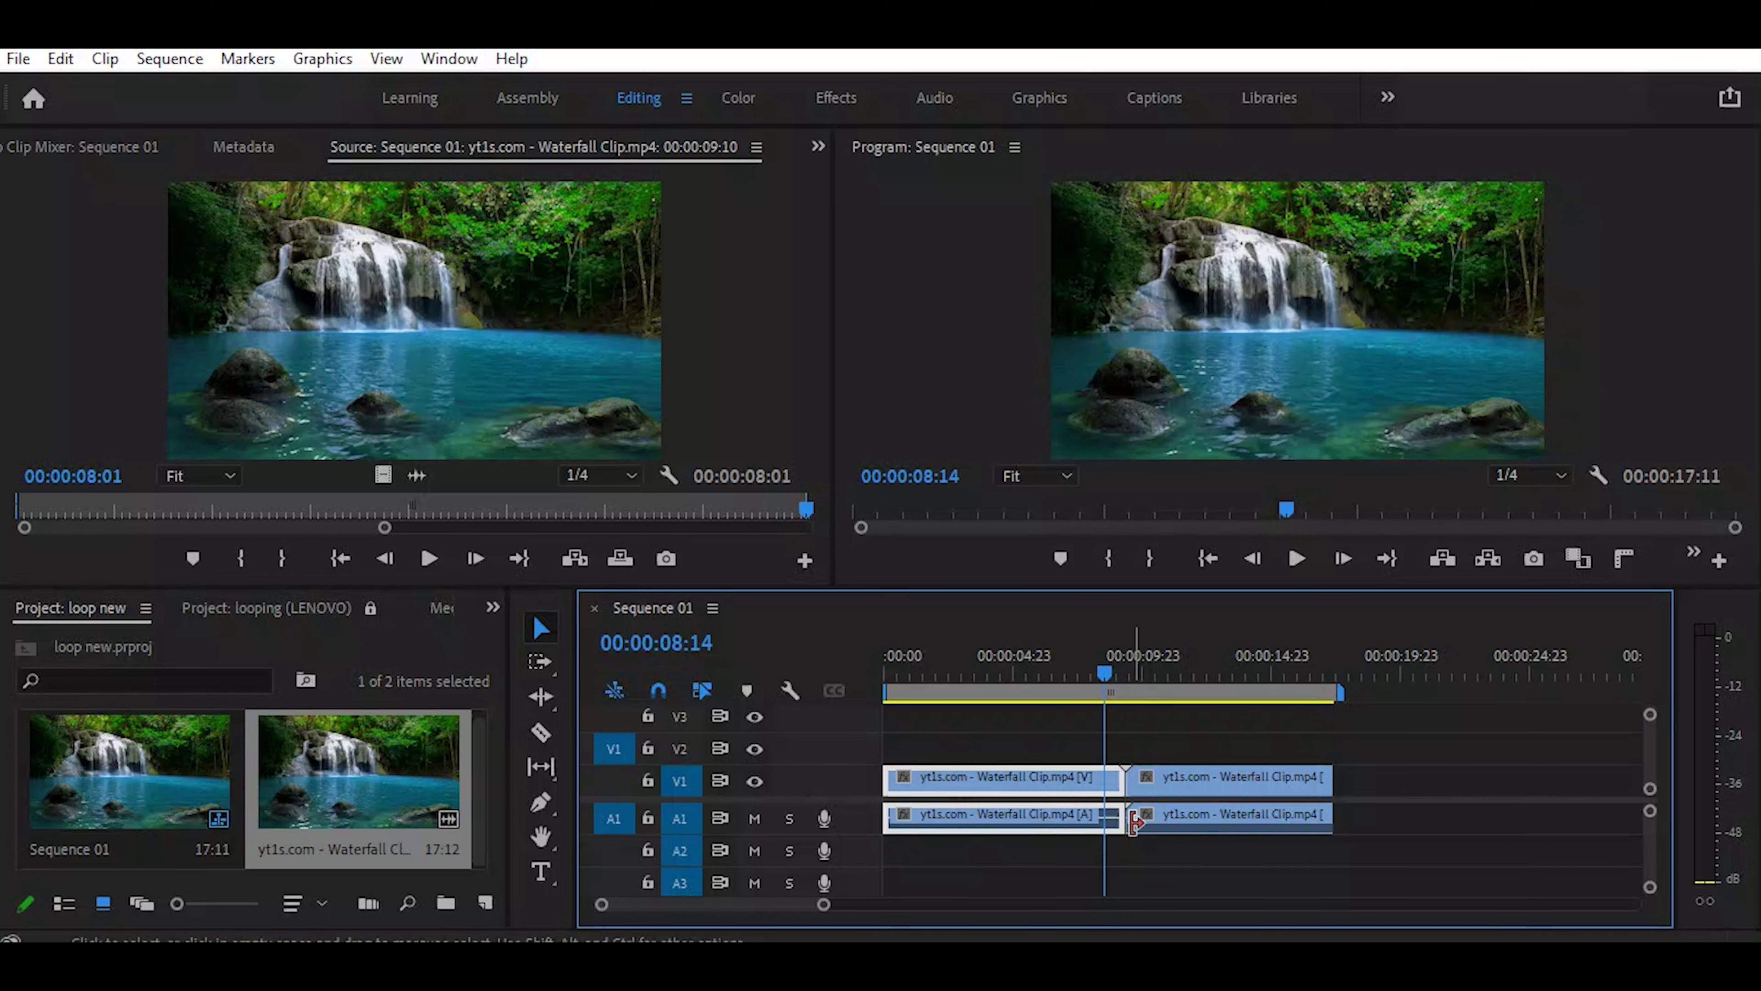
Step: Move the opening waterfall piece's video up to V2 and its audio to A2
key(Left)
drag(1076, 769, 1085, 754)
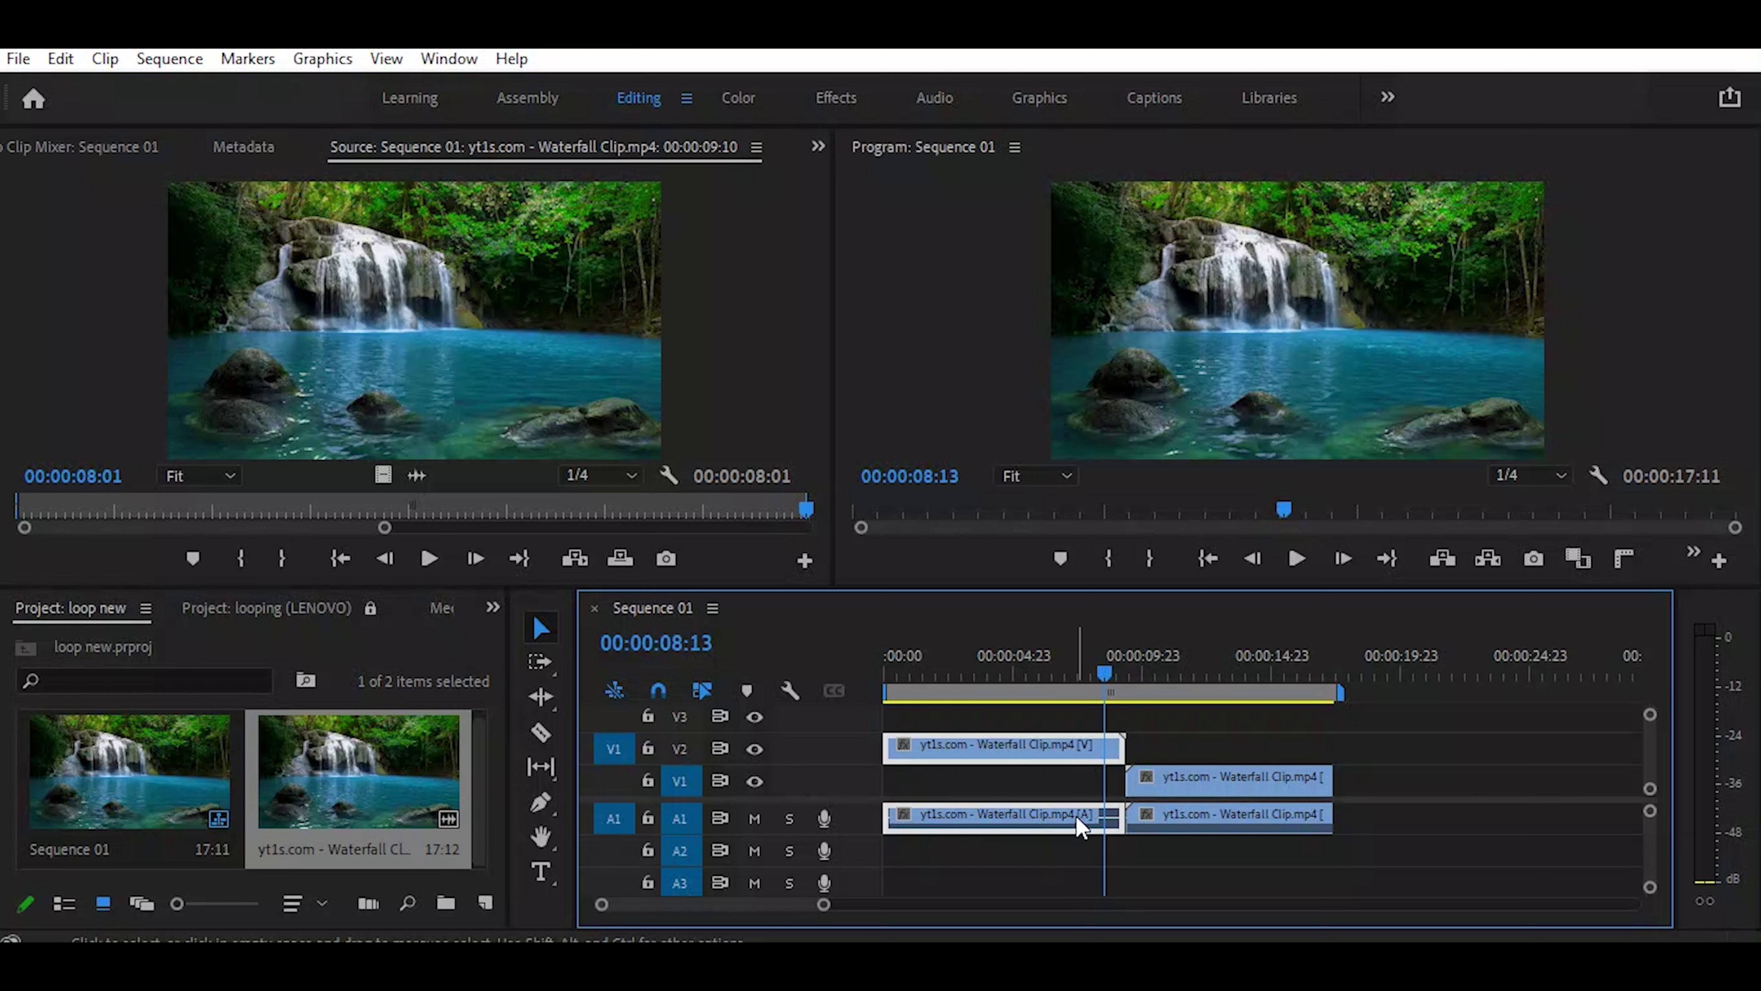
drag(1066, 817, 1084, 841)
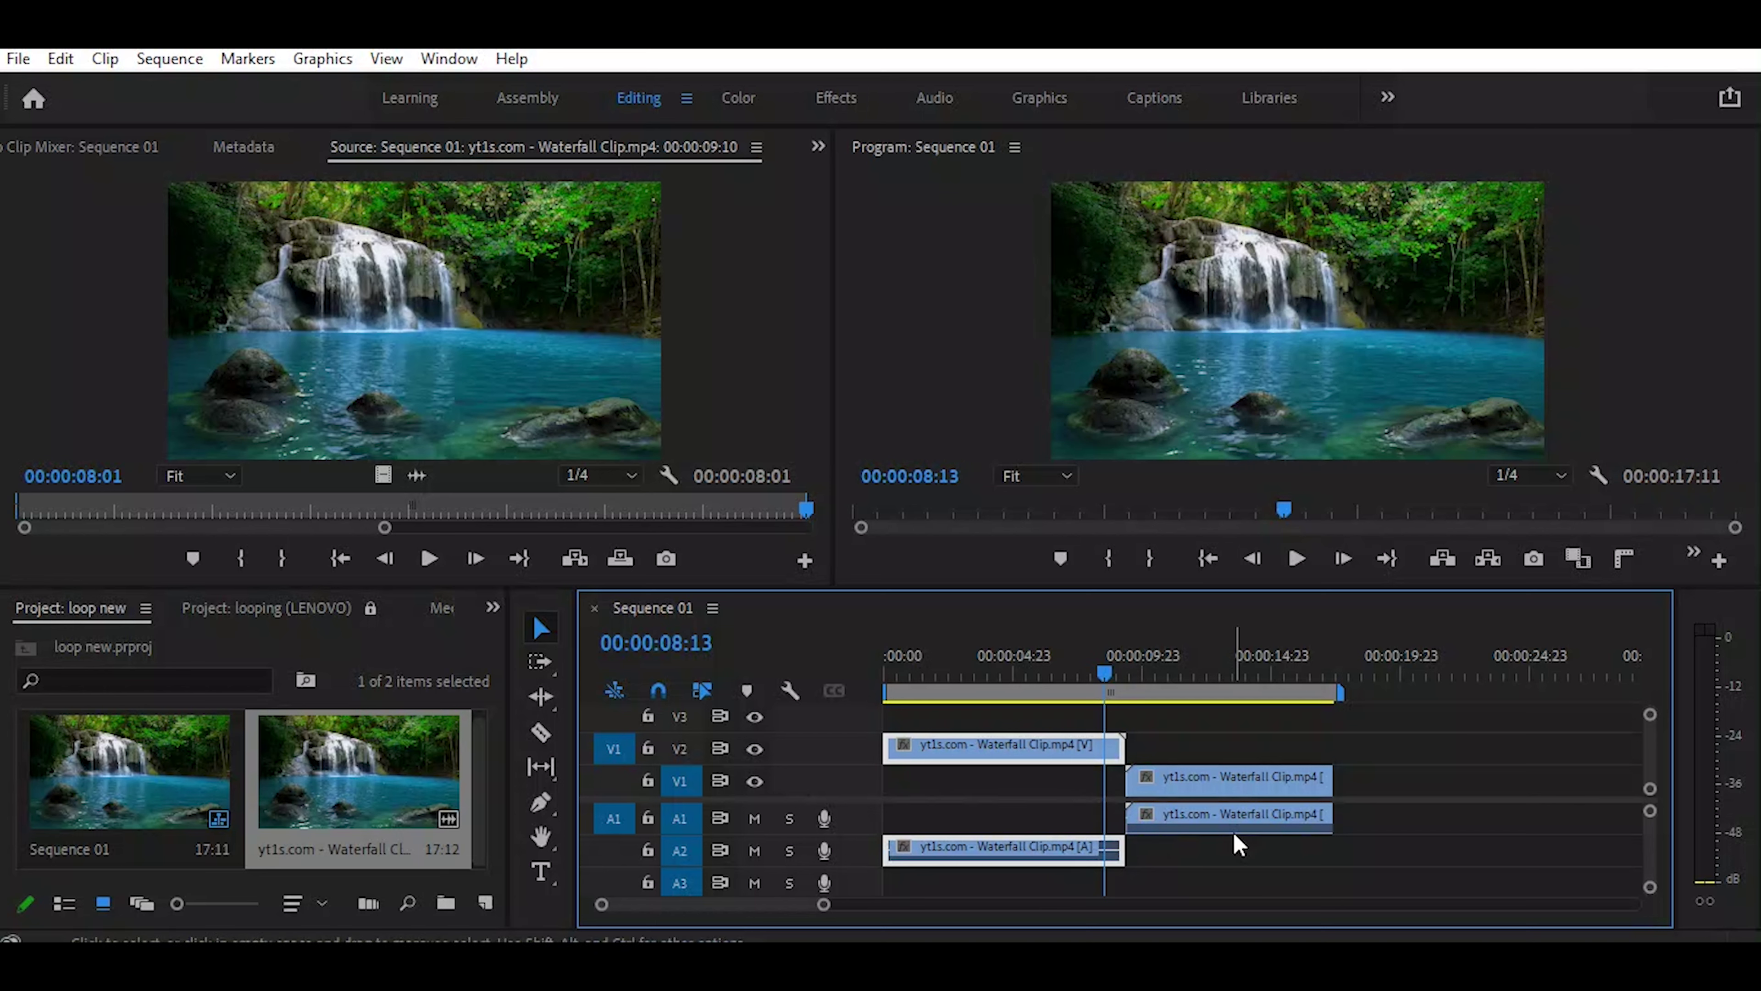
Step: Unlink the audio of both waterfall halves from their video
drag(1383, 813, 1063, 867)
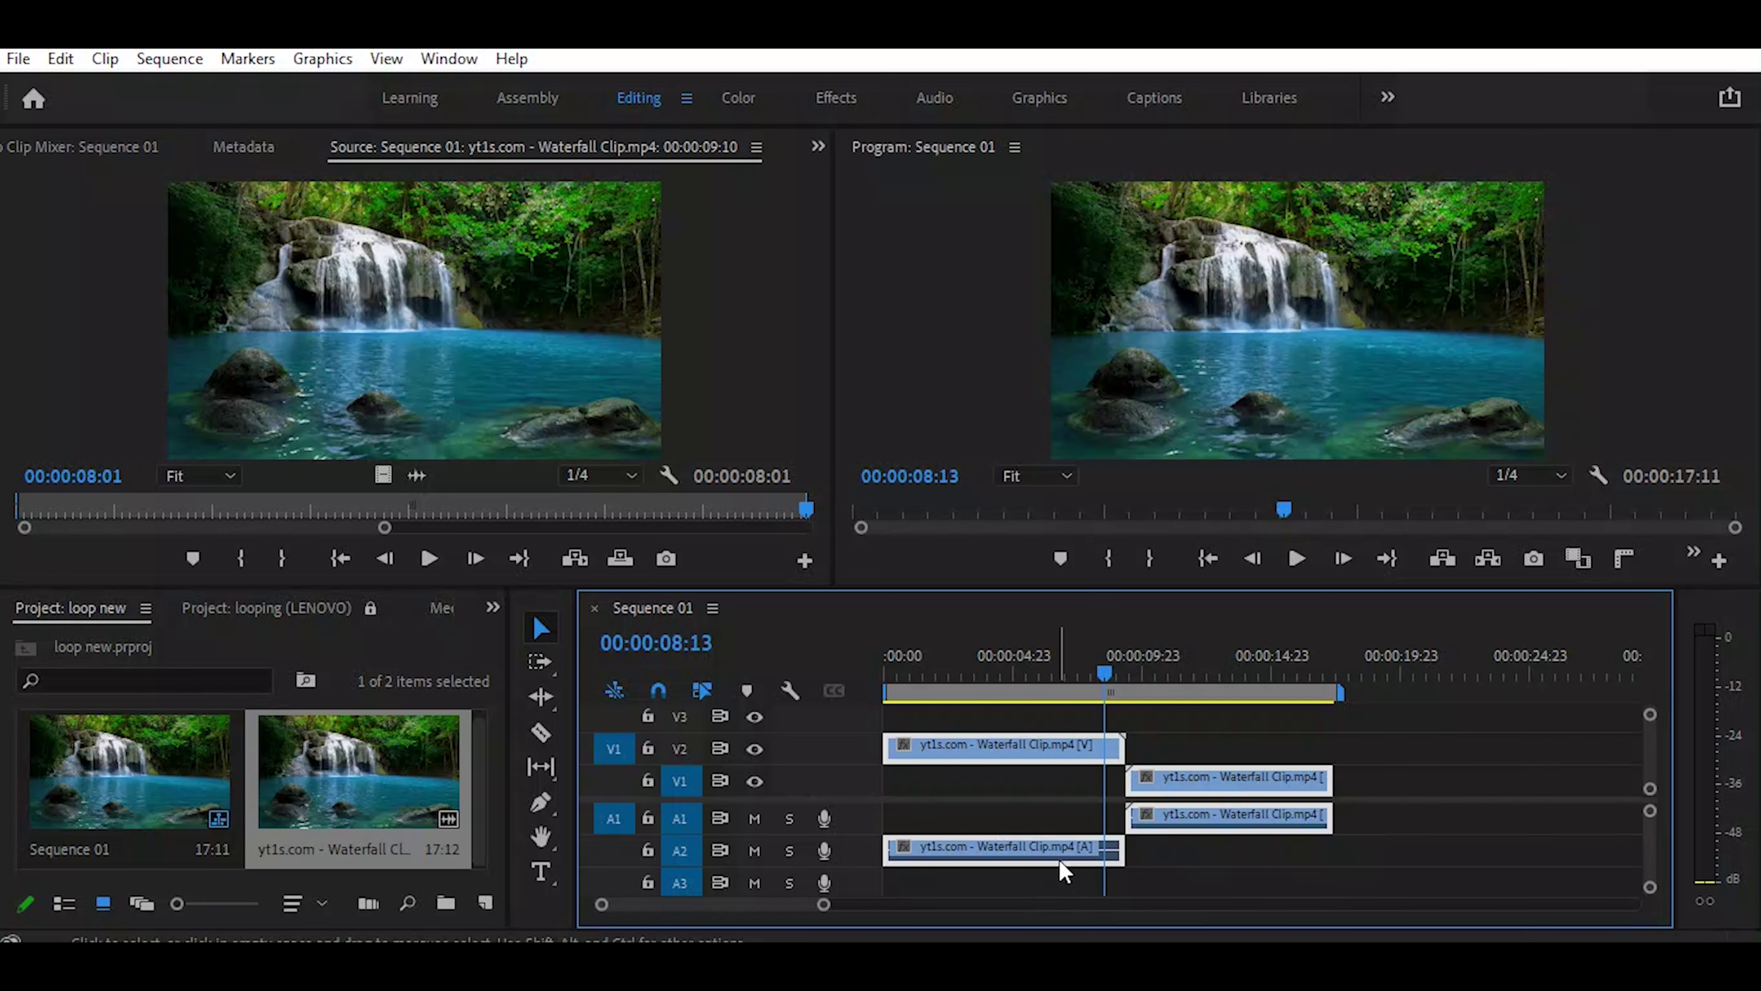
right_click(1060, 855)
click(1124, 472)
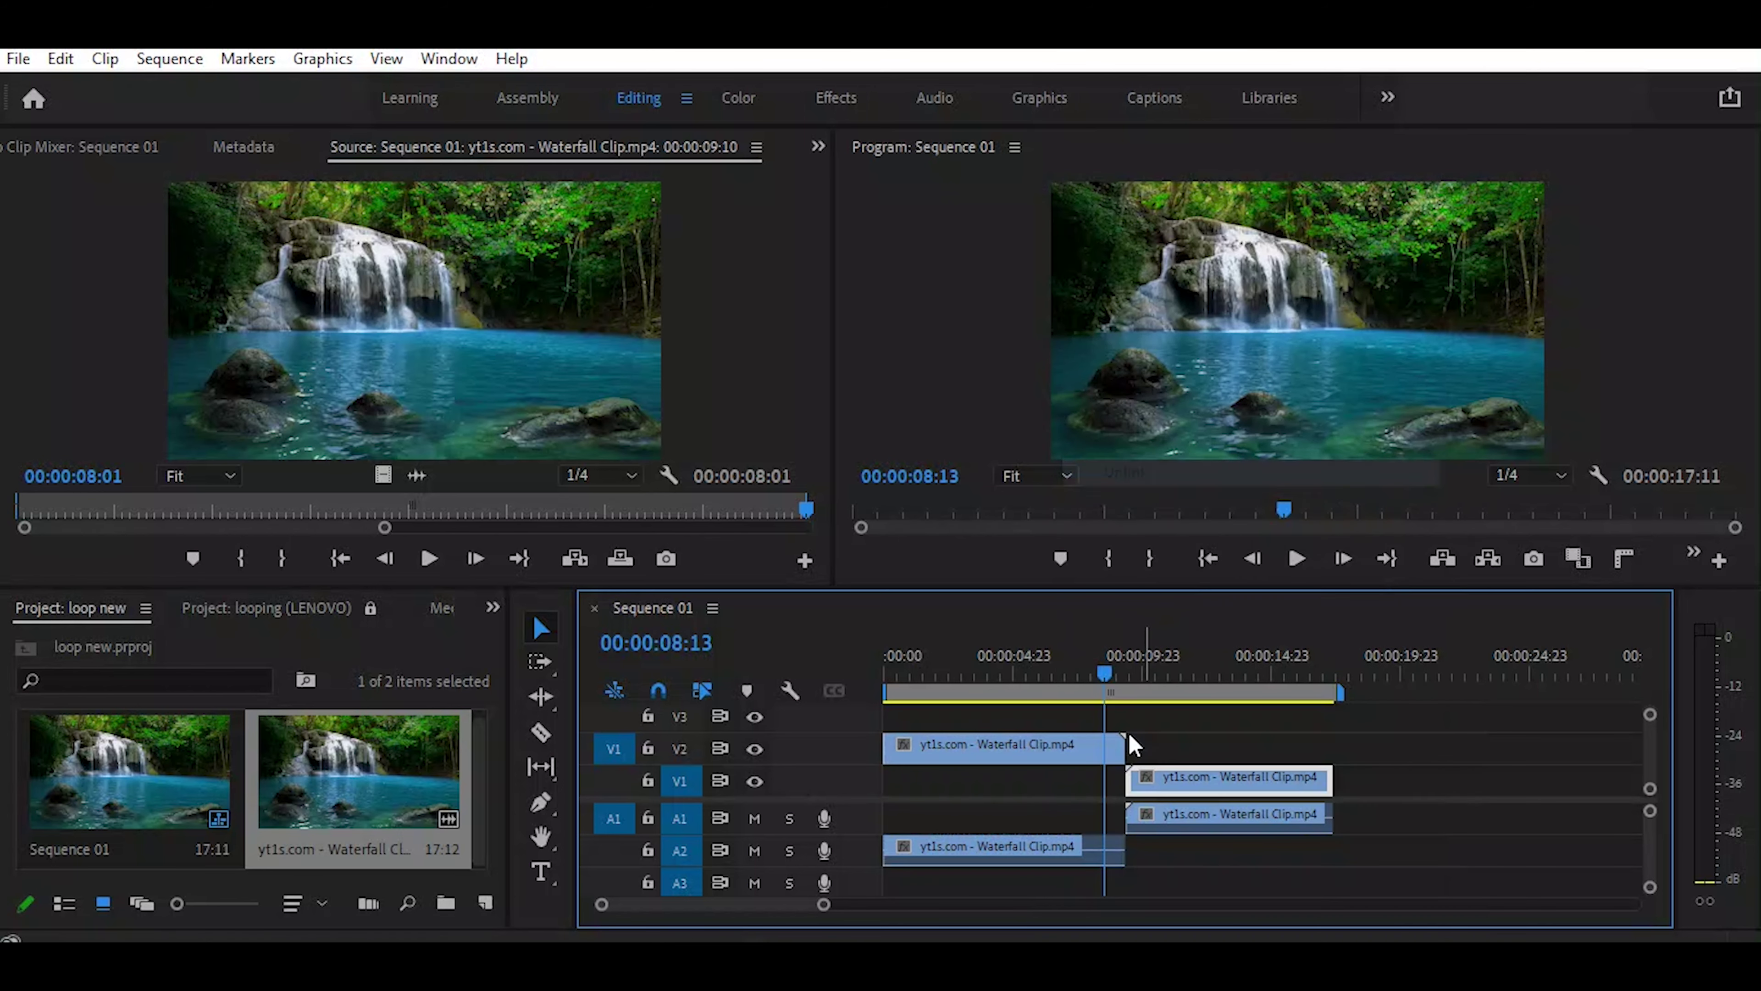
Step: Delete both audio clips and slide the V1 clip left to overlap V2's end, totalling 15:13
drag(1372, 812, 1084, 877)
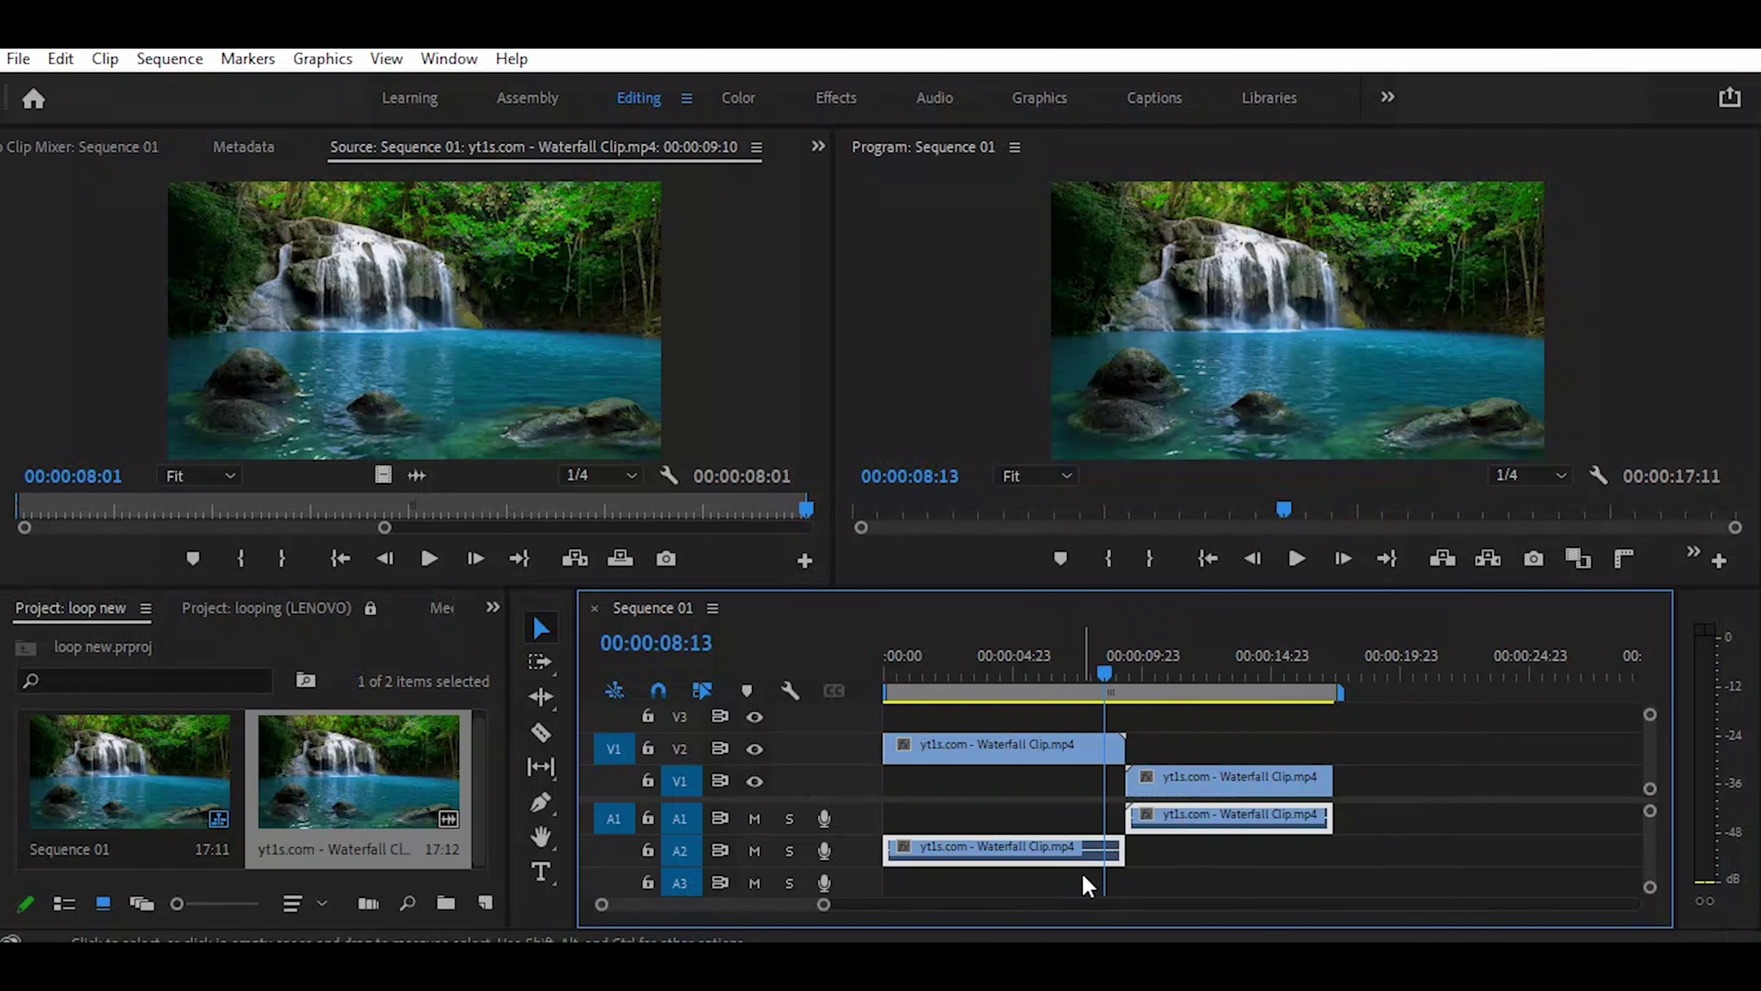
key(Delete)
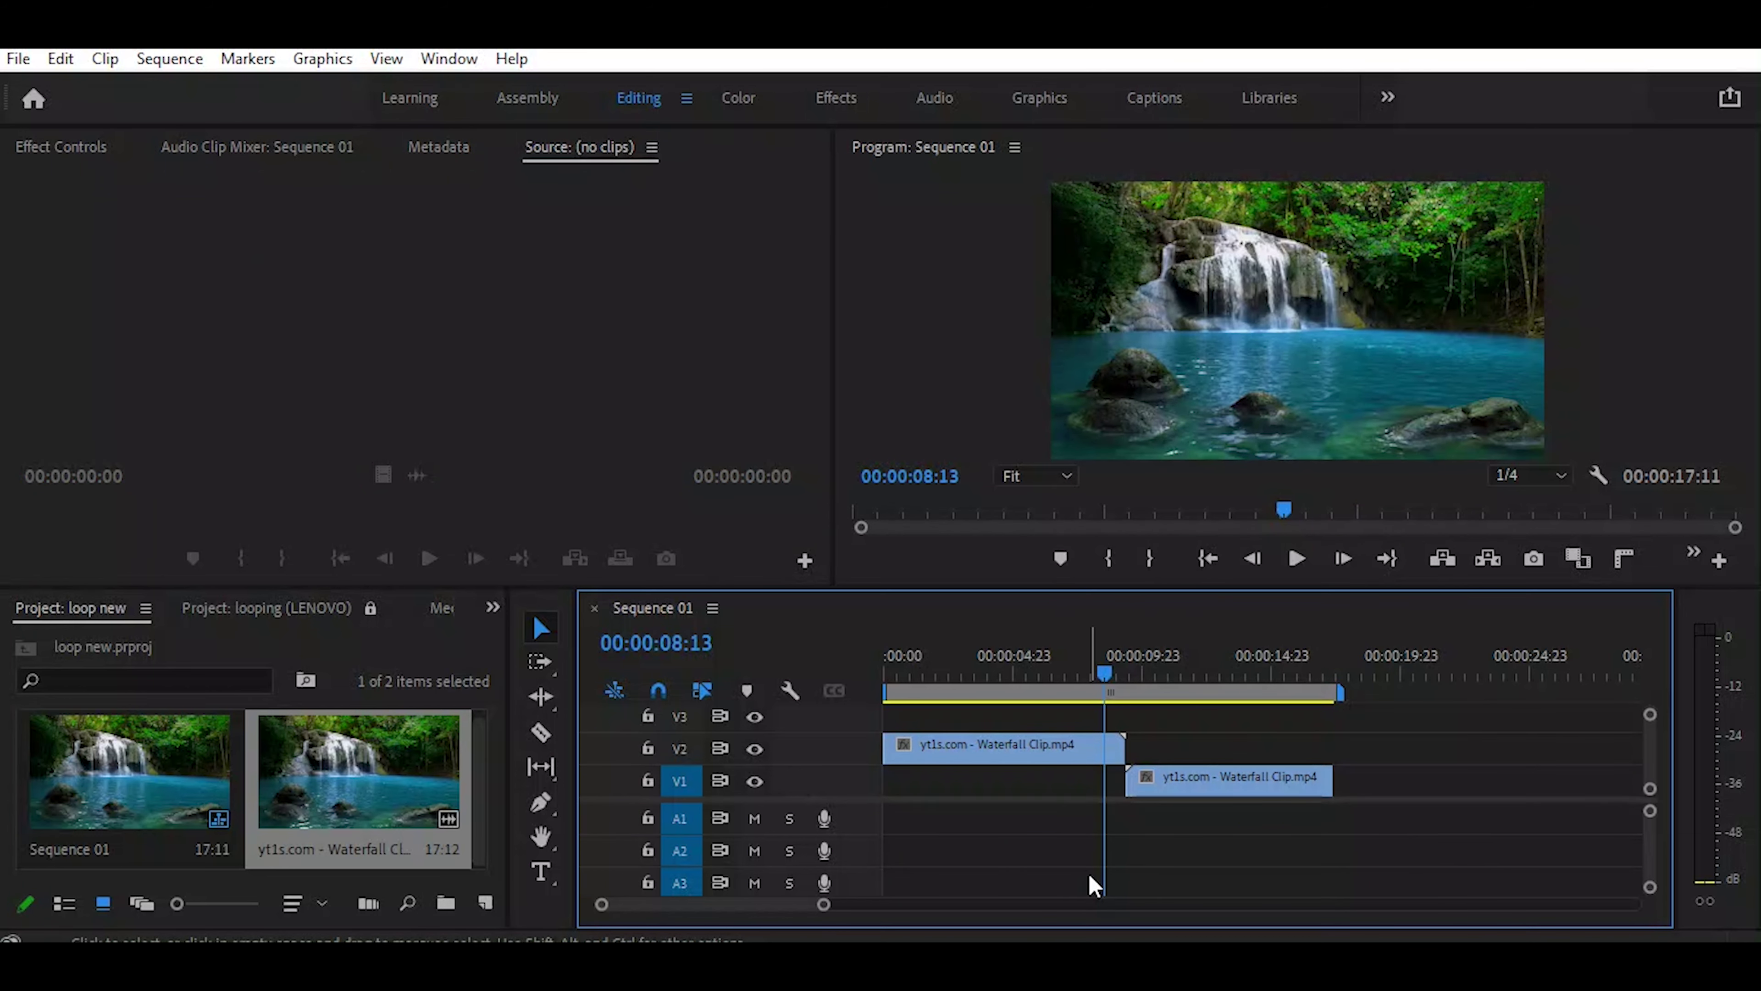
click(1077, 673)
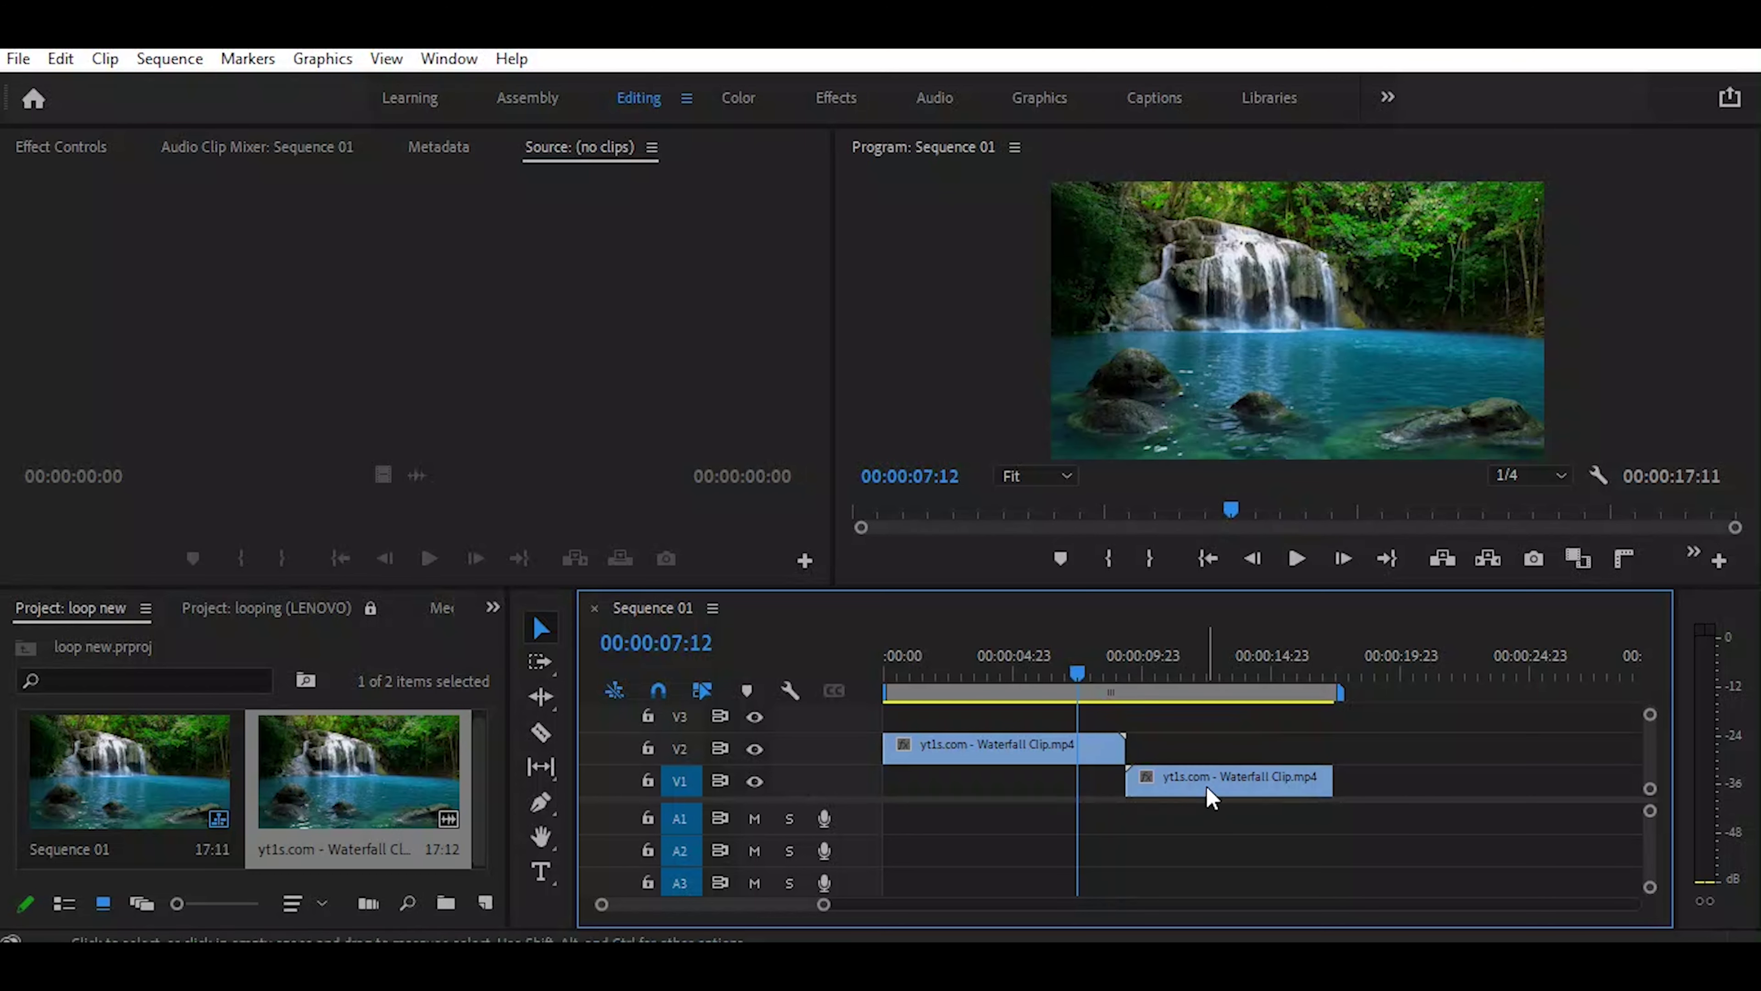
drag(1210, 797, 1177, 788)
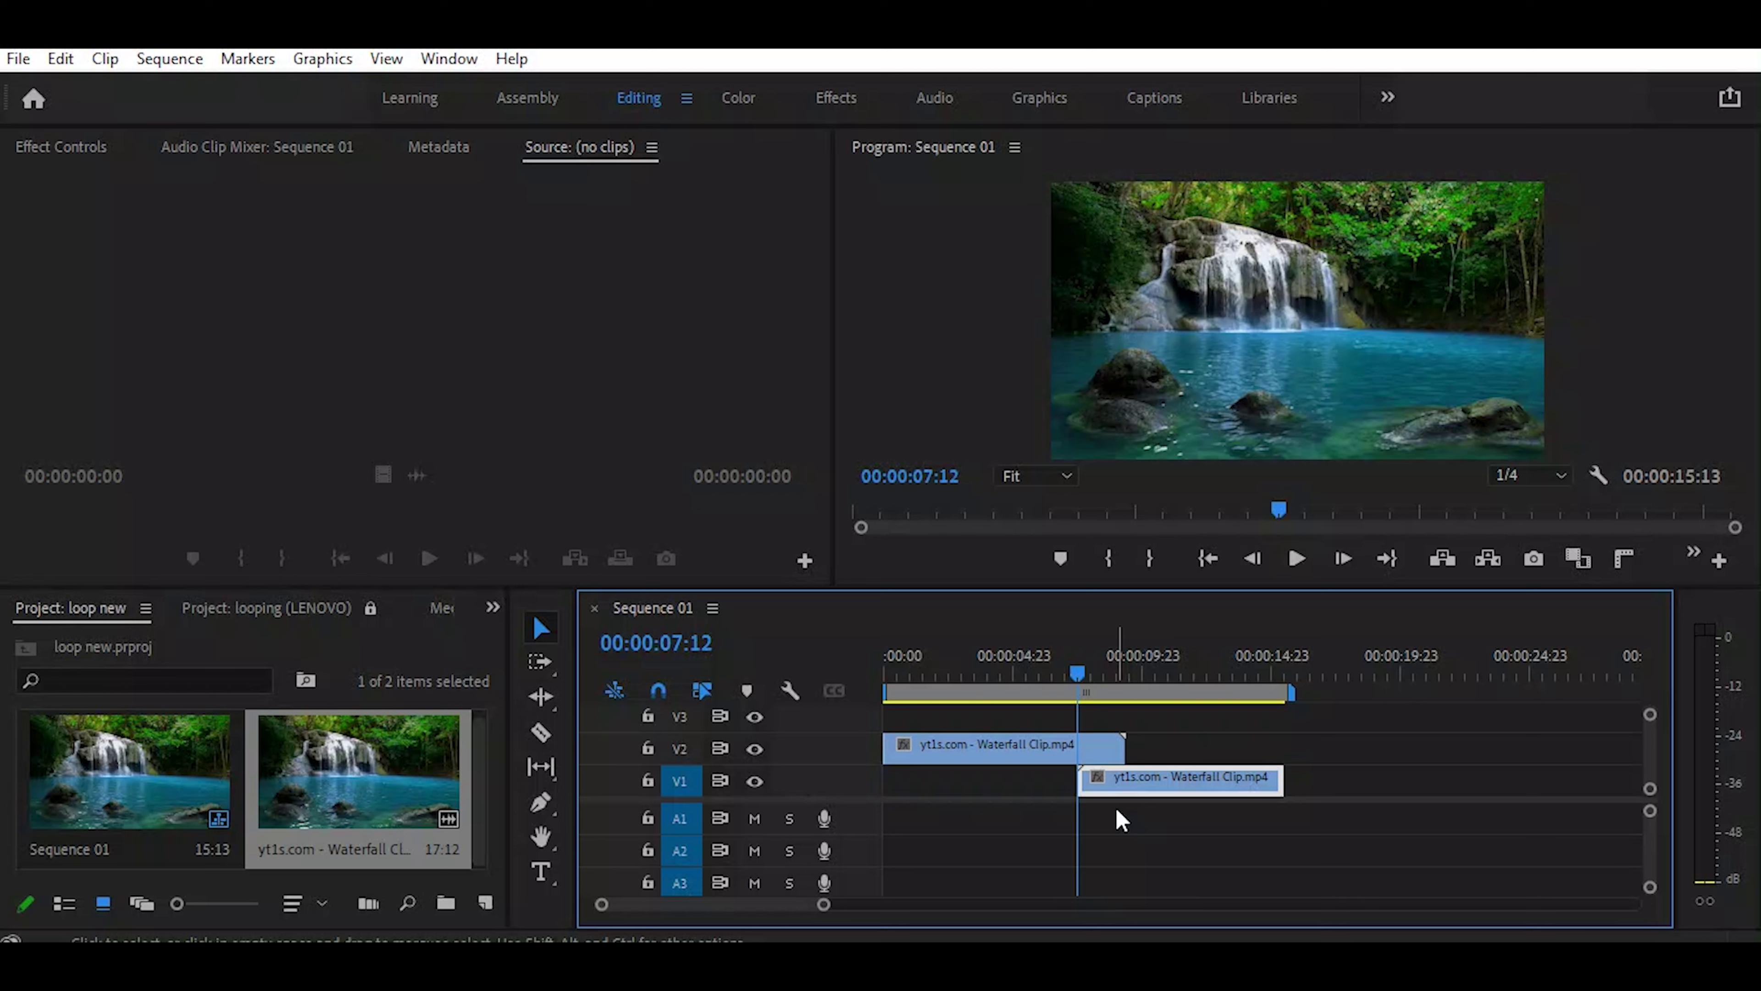
drag(1080, 671, 1138, 674)
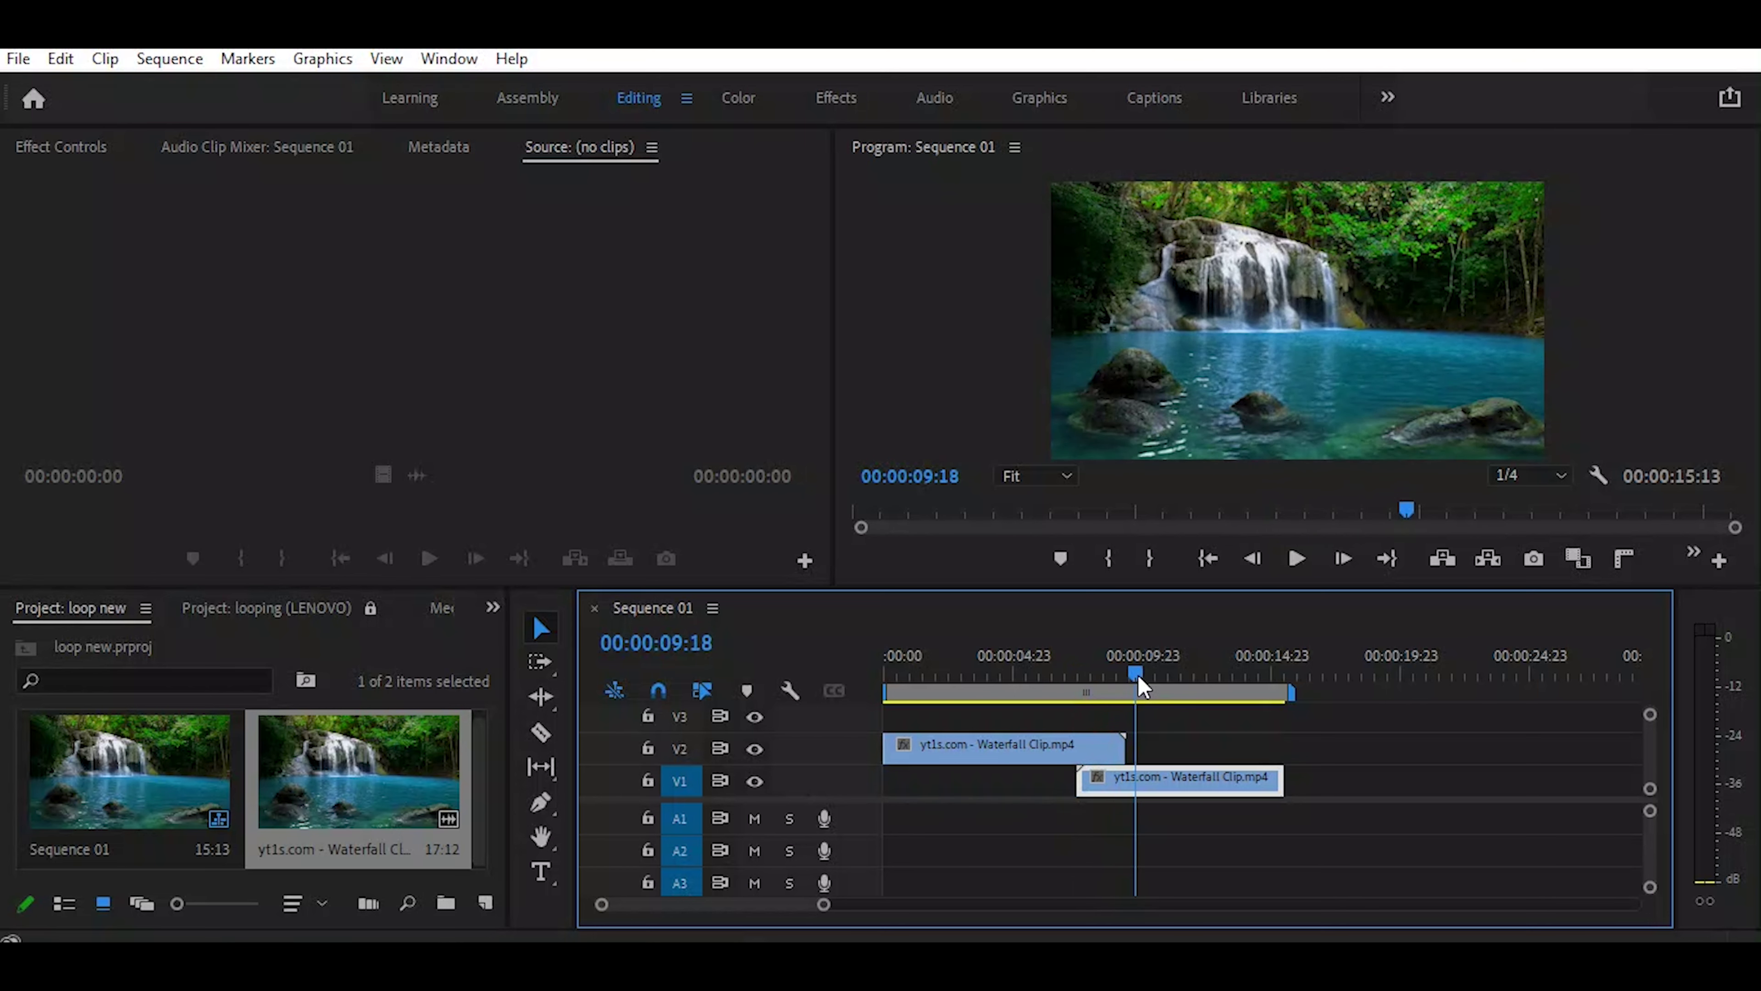
drag(1138, 674, 1121, 676)
key(space)
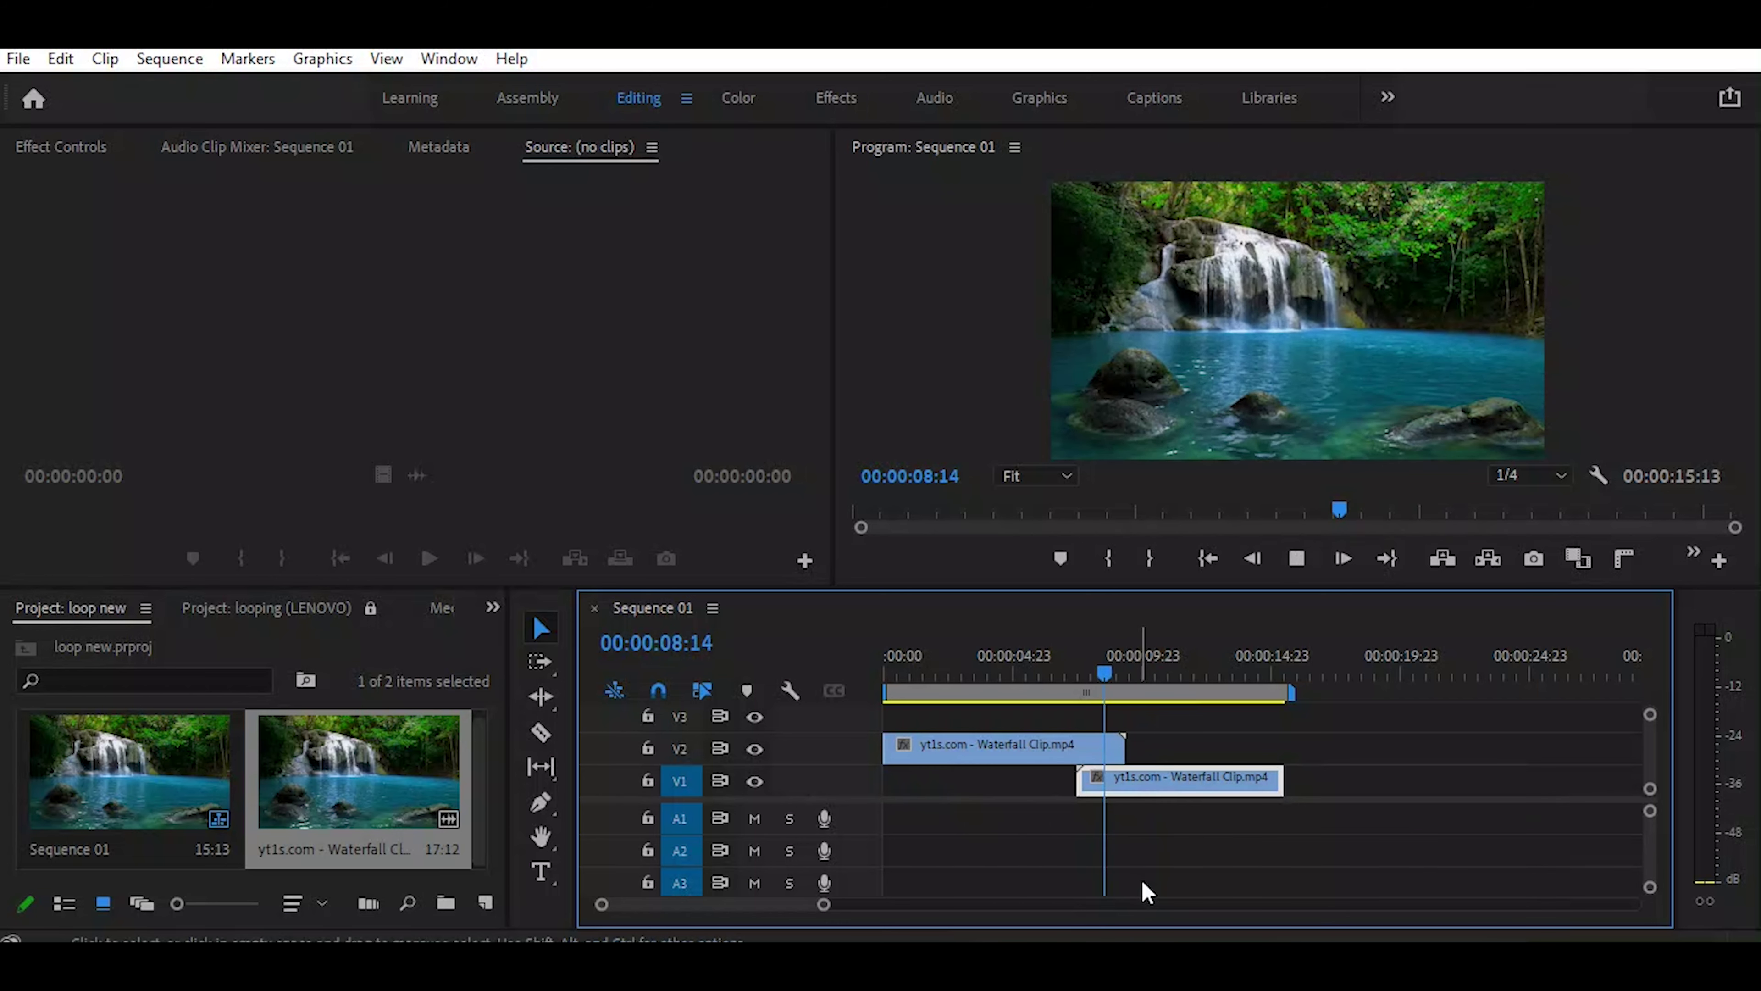
key(space)
click(1110, 673)
key(space)
key(space)
click(1116, 673)
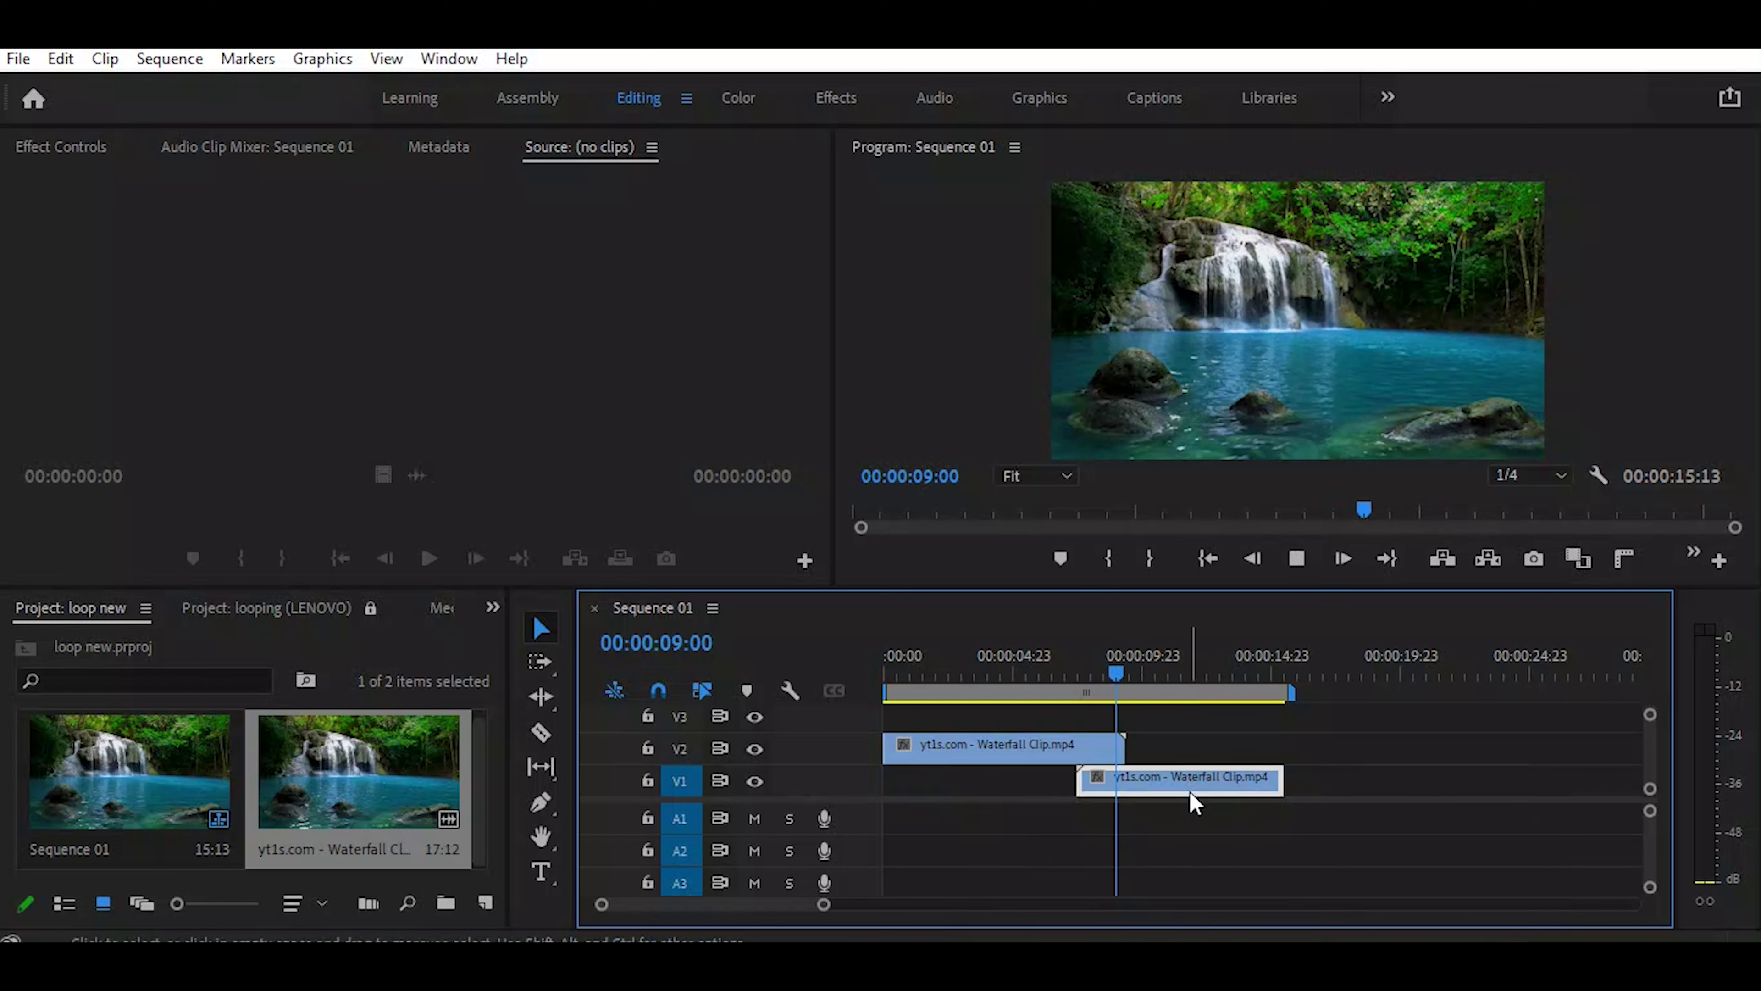
key(space)
key(space)
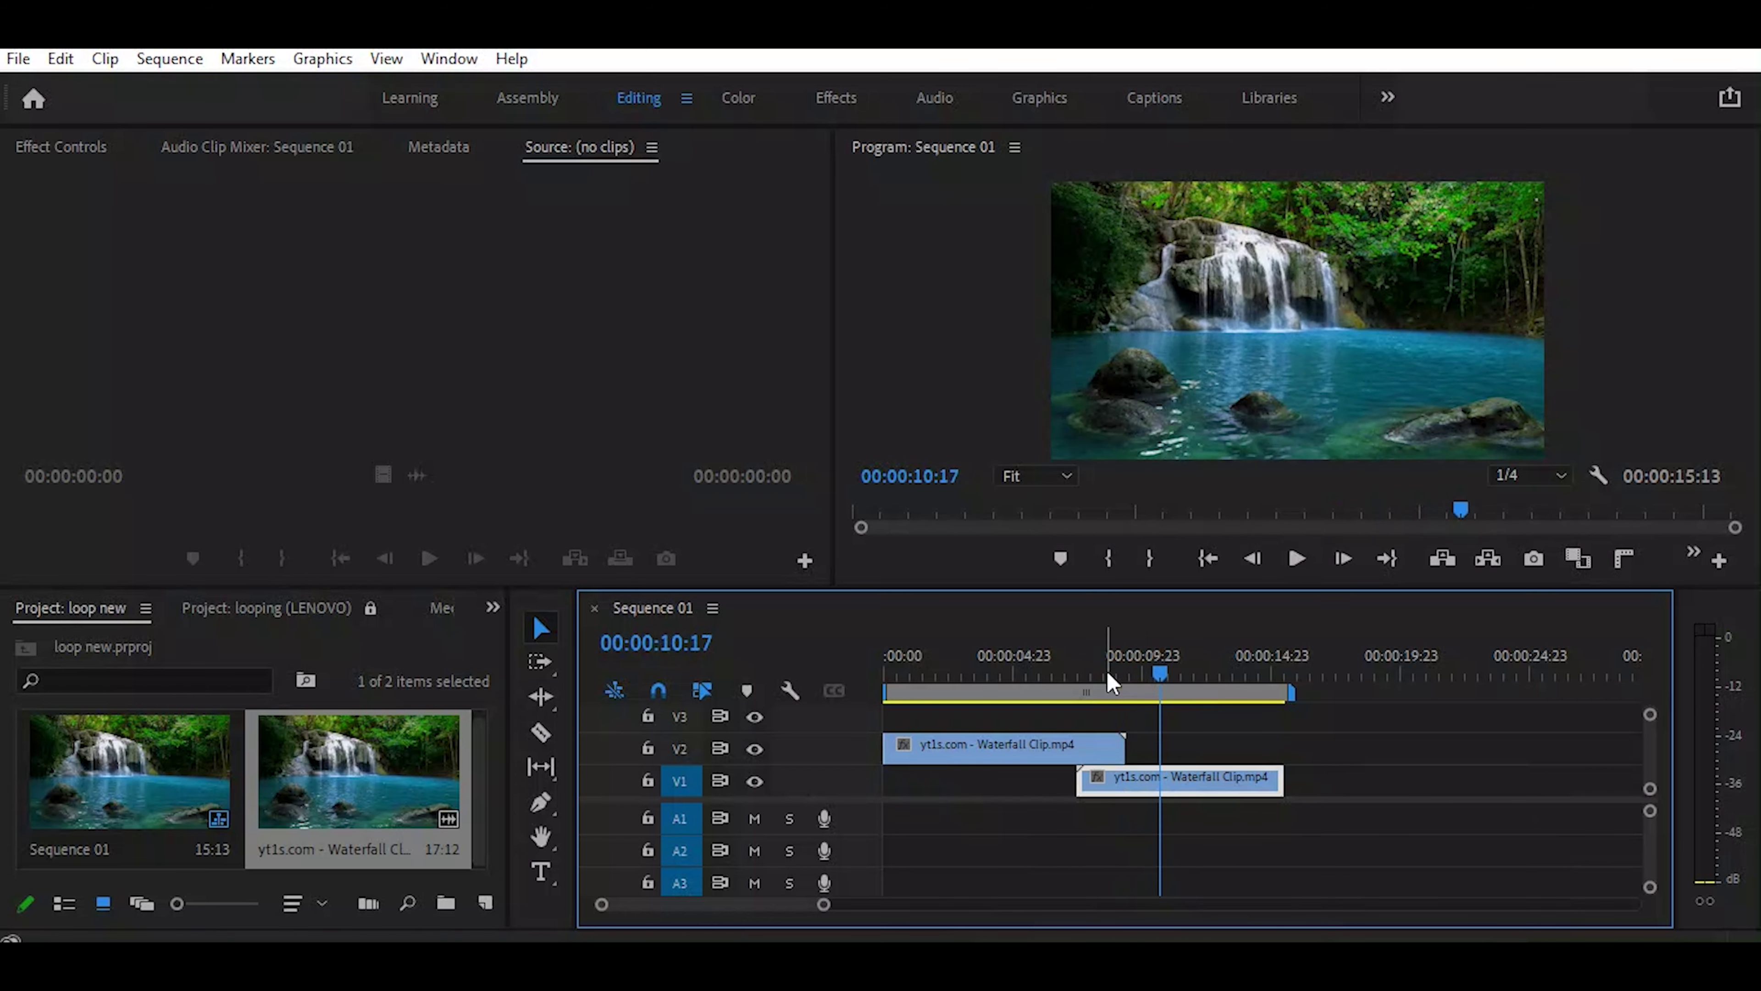
click(1117, 671)
key(space)
key(space)
click(1117, 674)
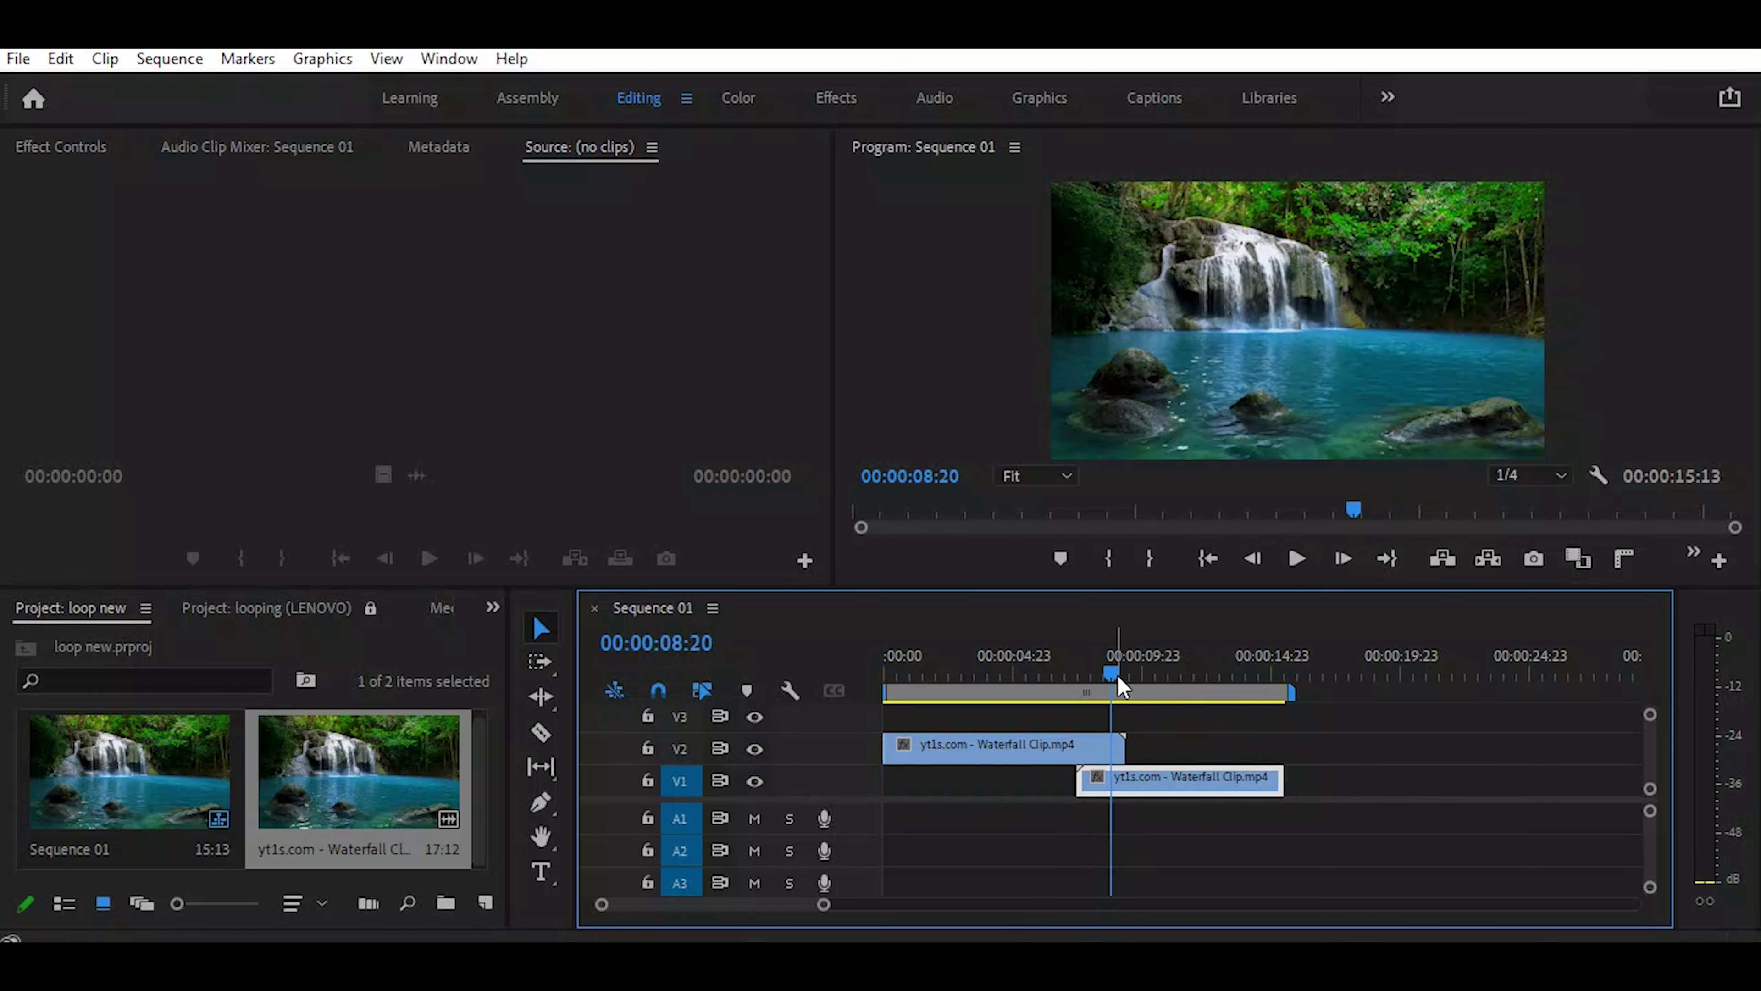
drag(1116, 671, 1099, 681)
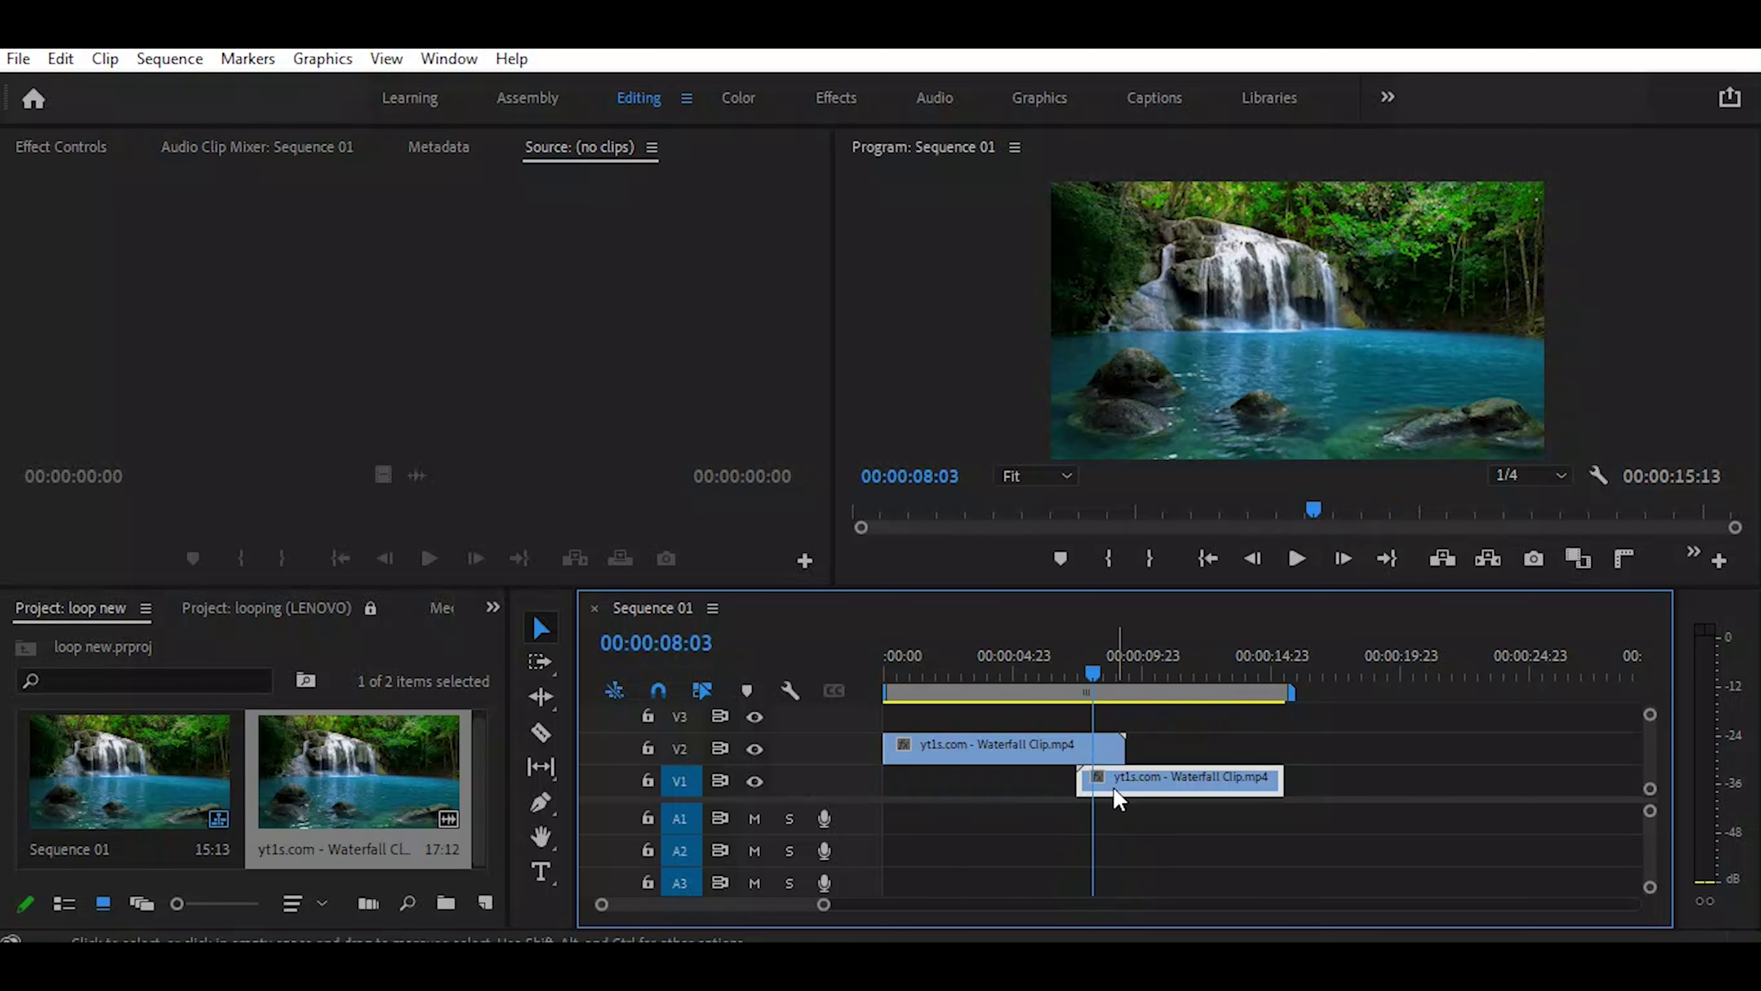
click(1007, 754)
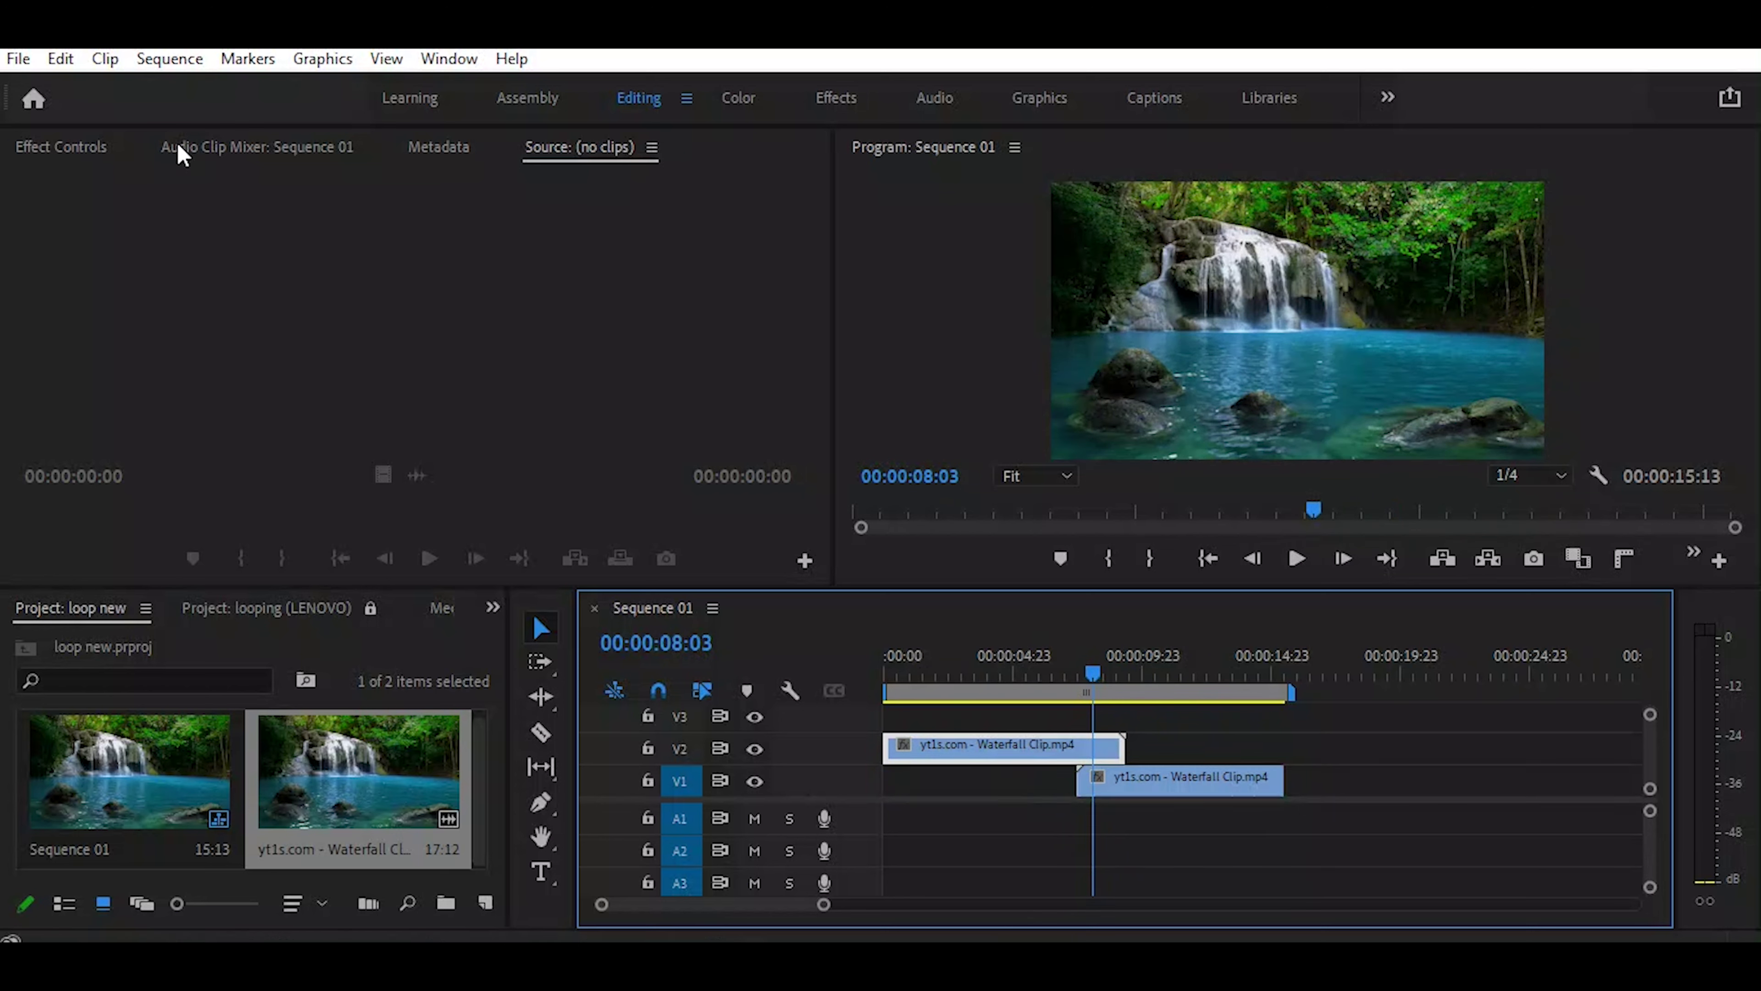
Step: In Effect Controls, set a 100% Opacity keyframe on the V2 clip at the playhead
click(63, 147)
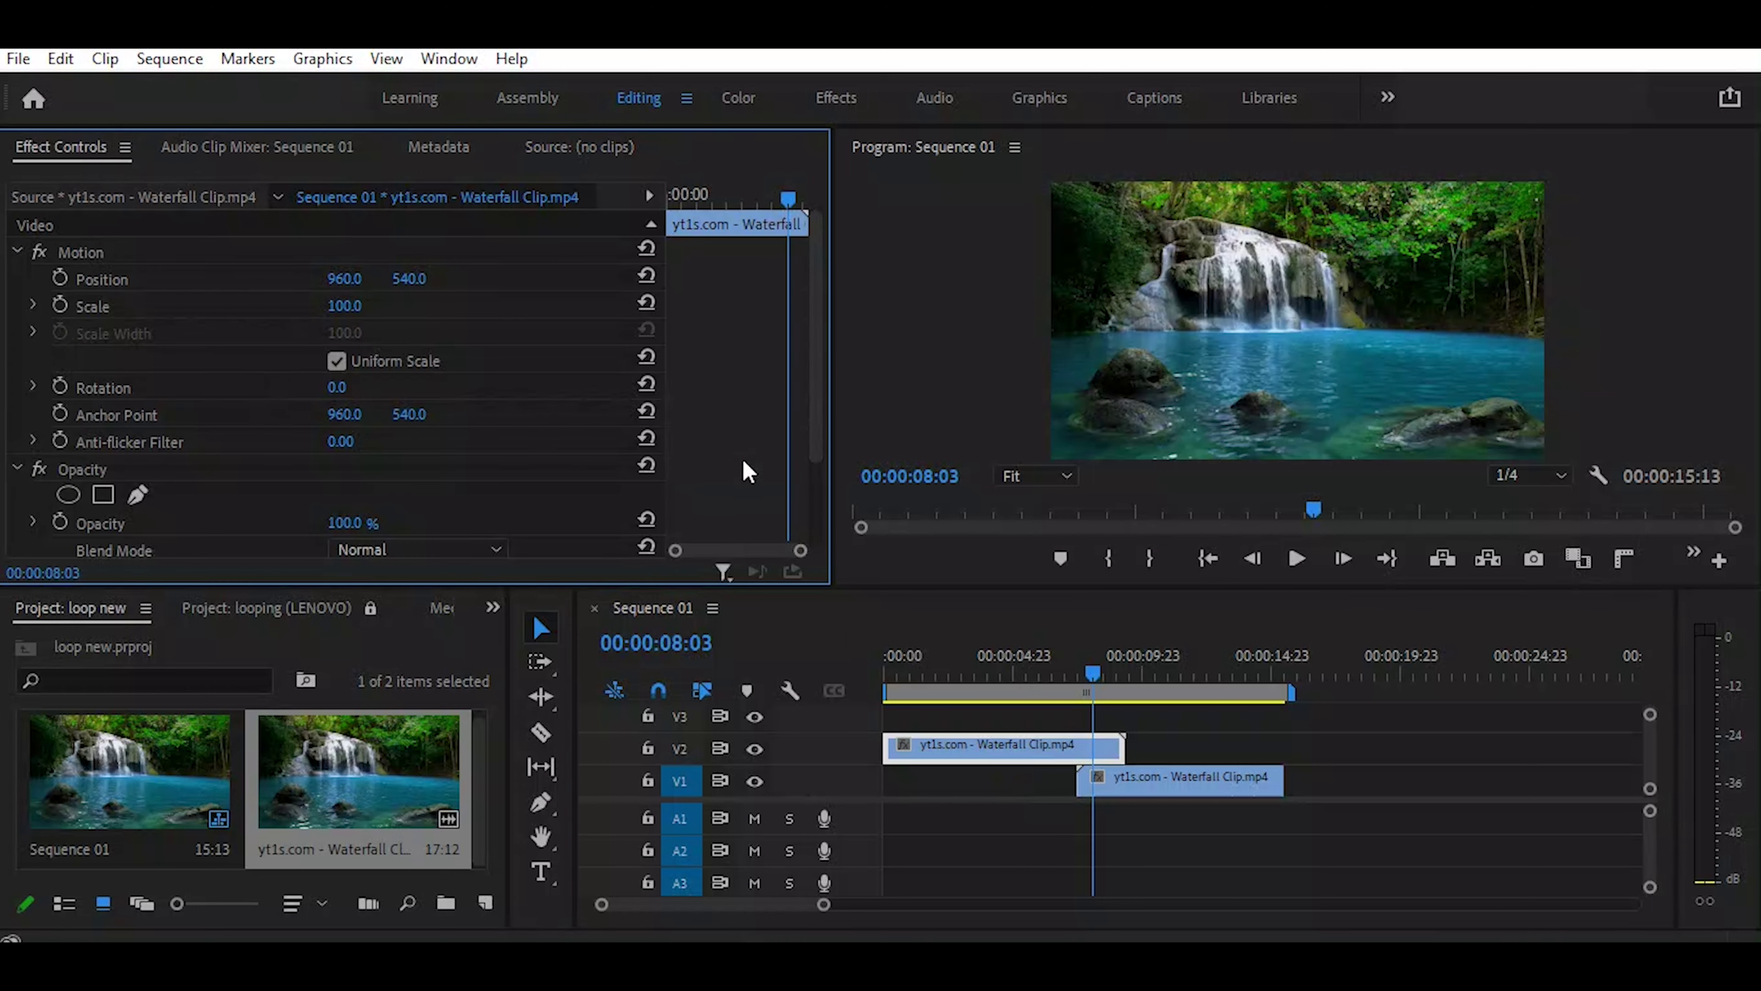
drag(815, 353, 819, 475)
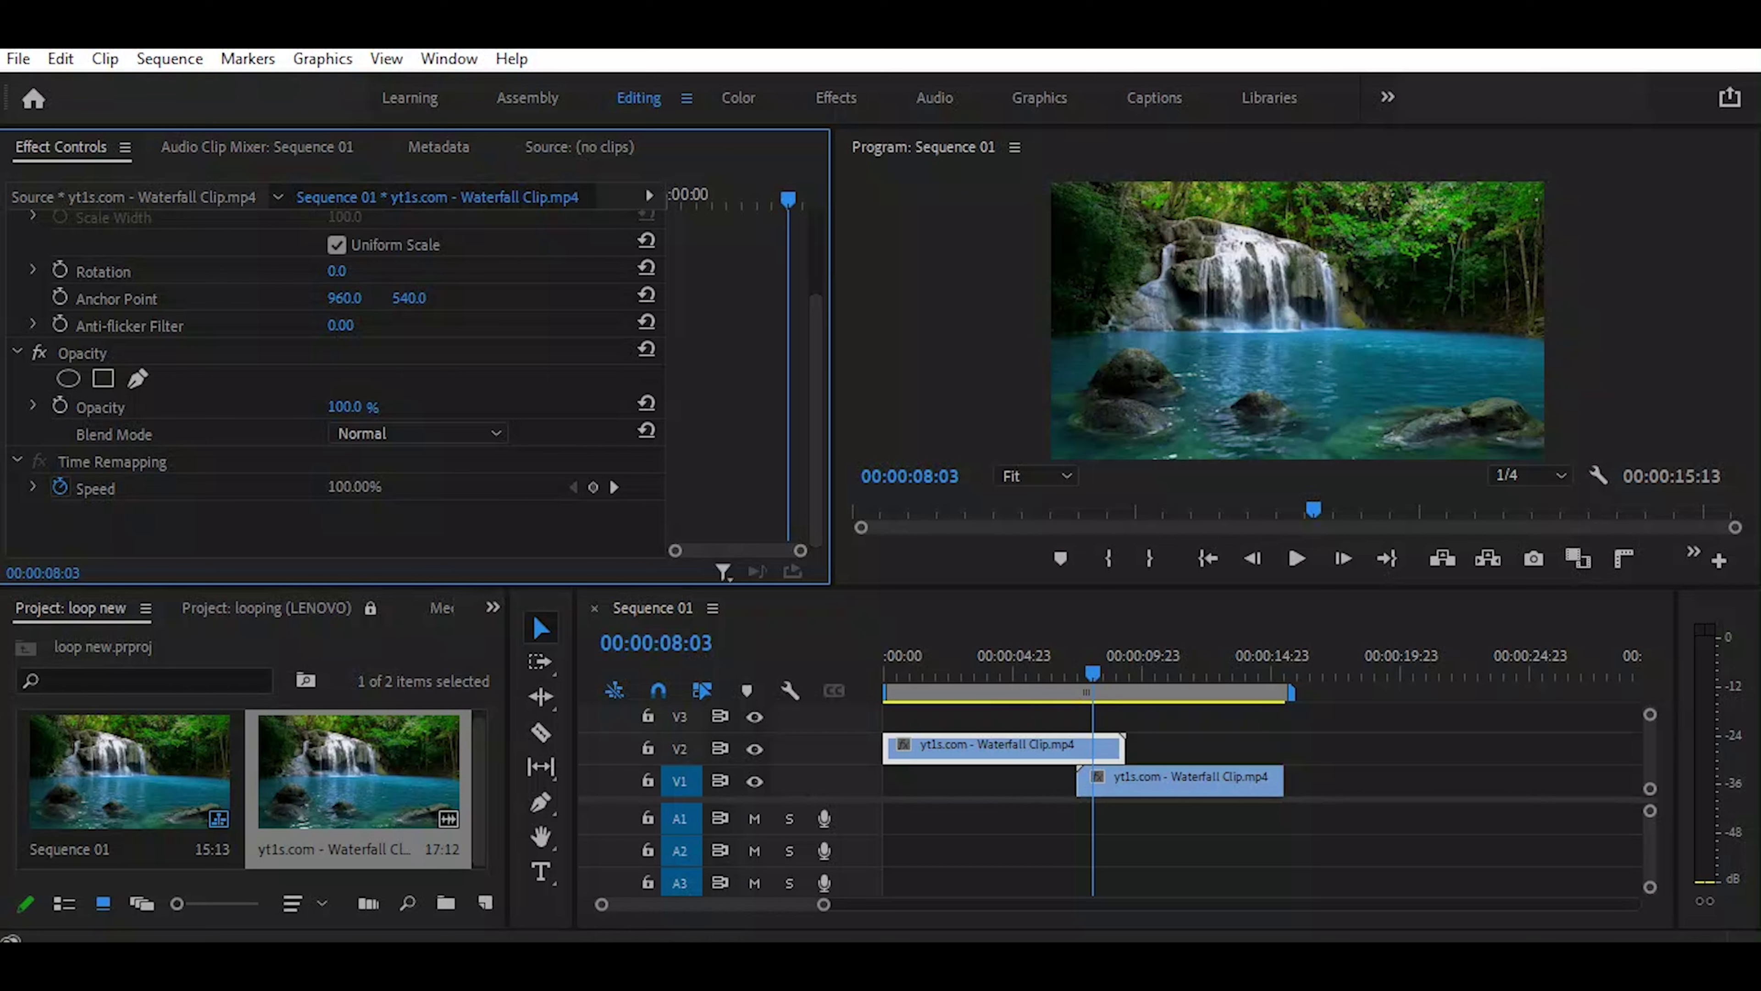
click(60, 407)
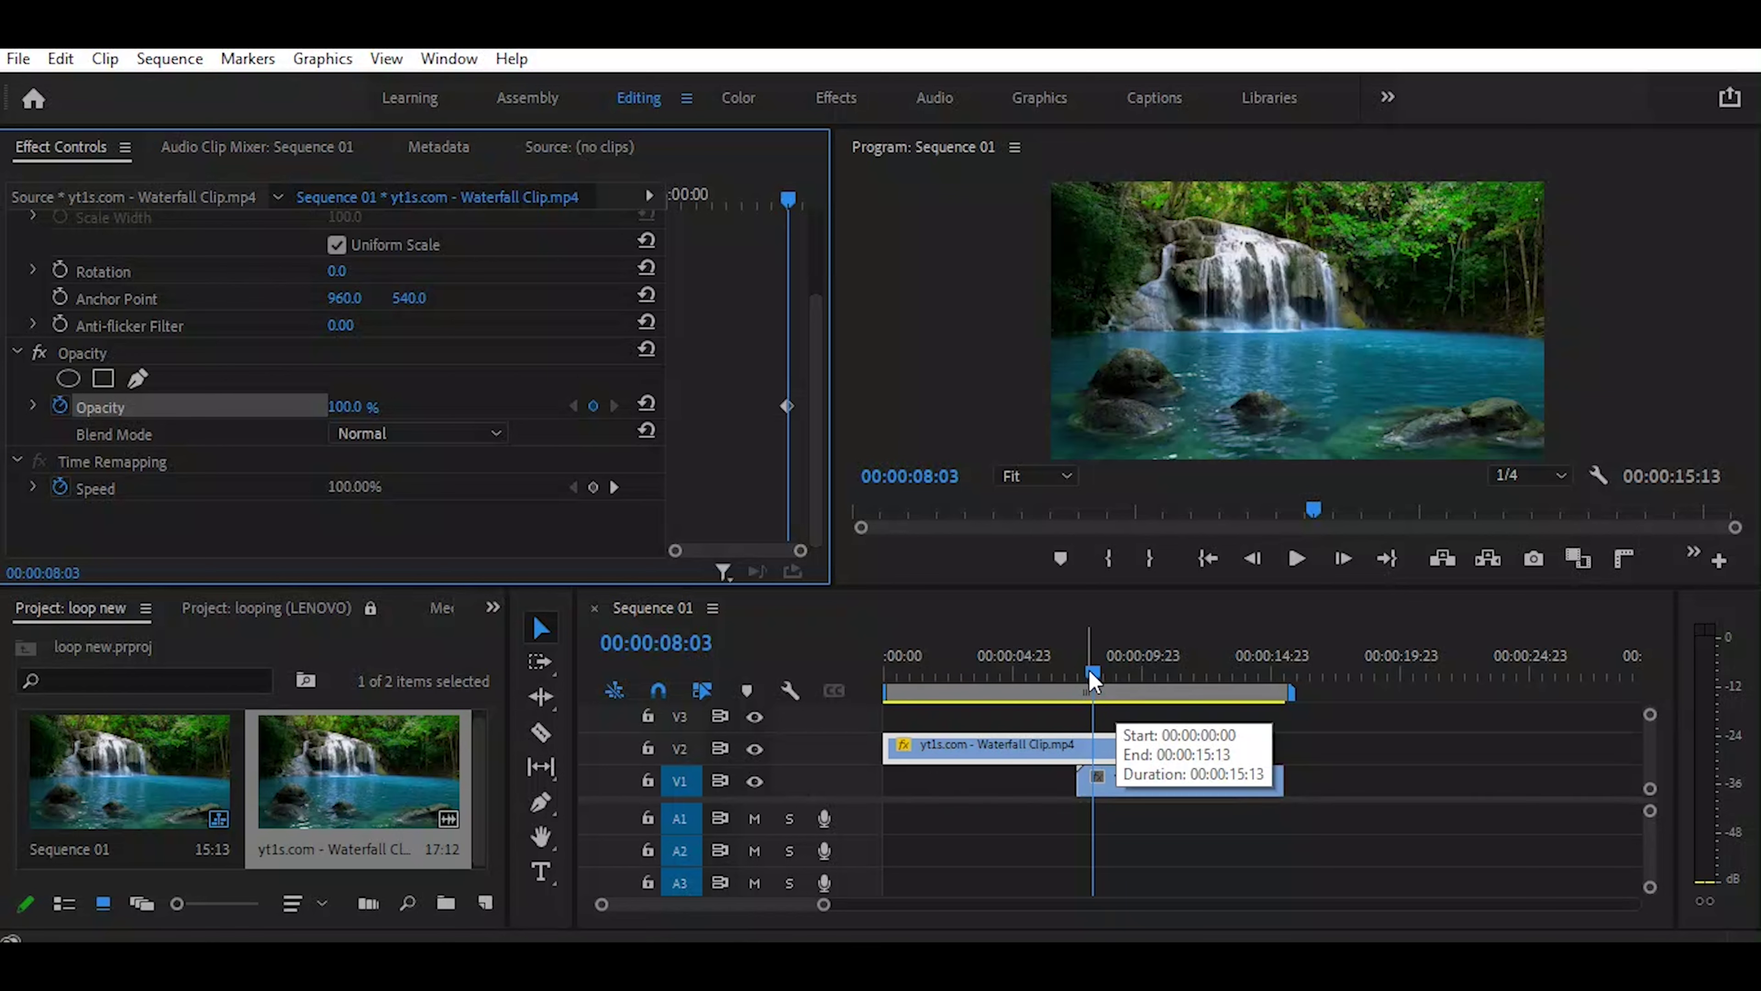
Step: Add a 0% Opacity keyframe at the V2 clip's end and play back the fade
drag(1094, 670, 1122, 670)
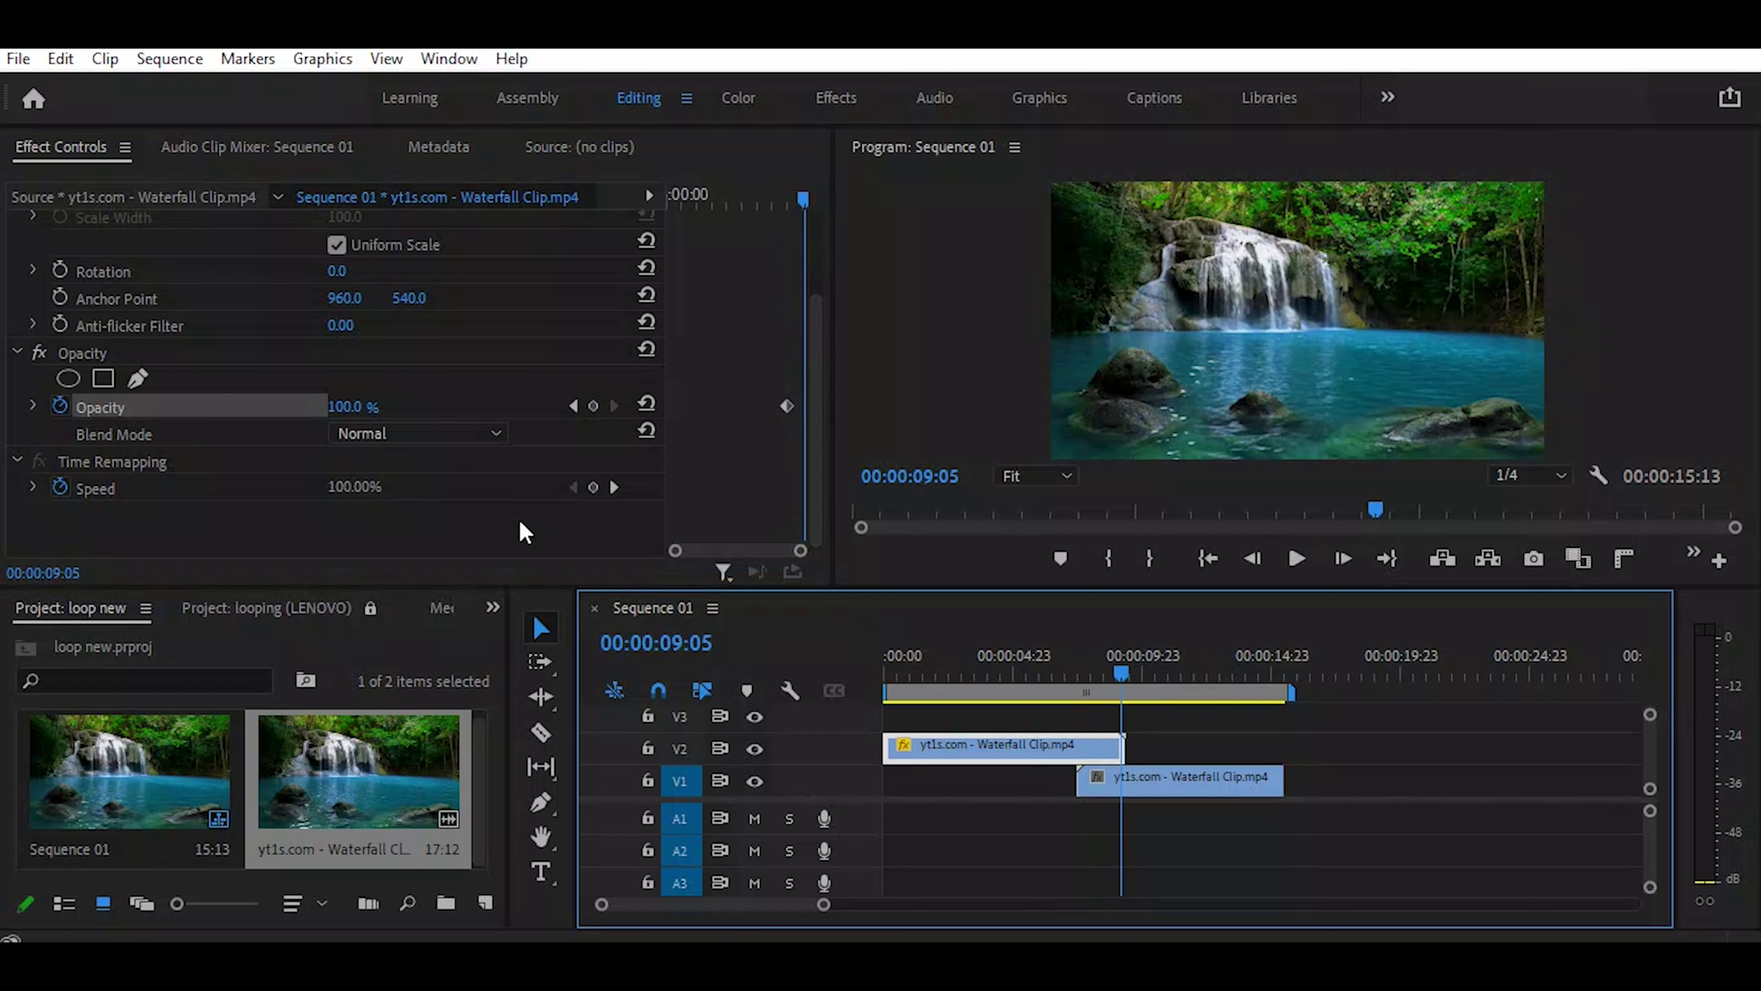
click(353, 406)
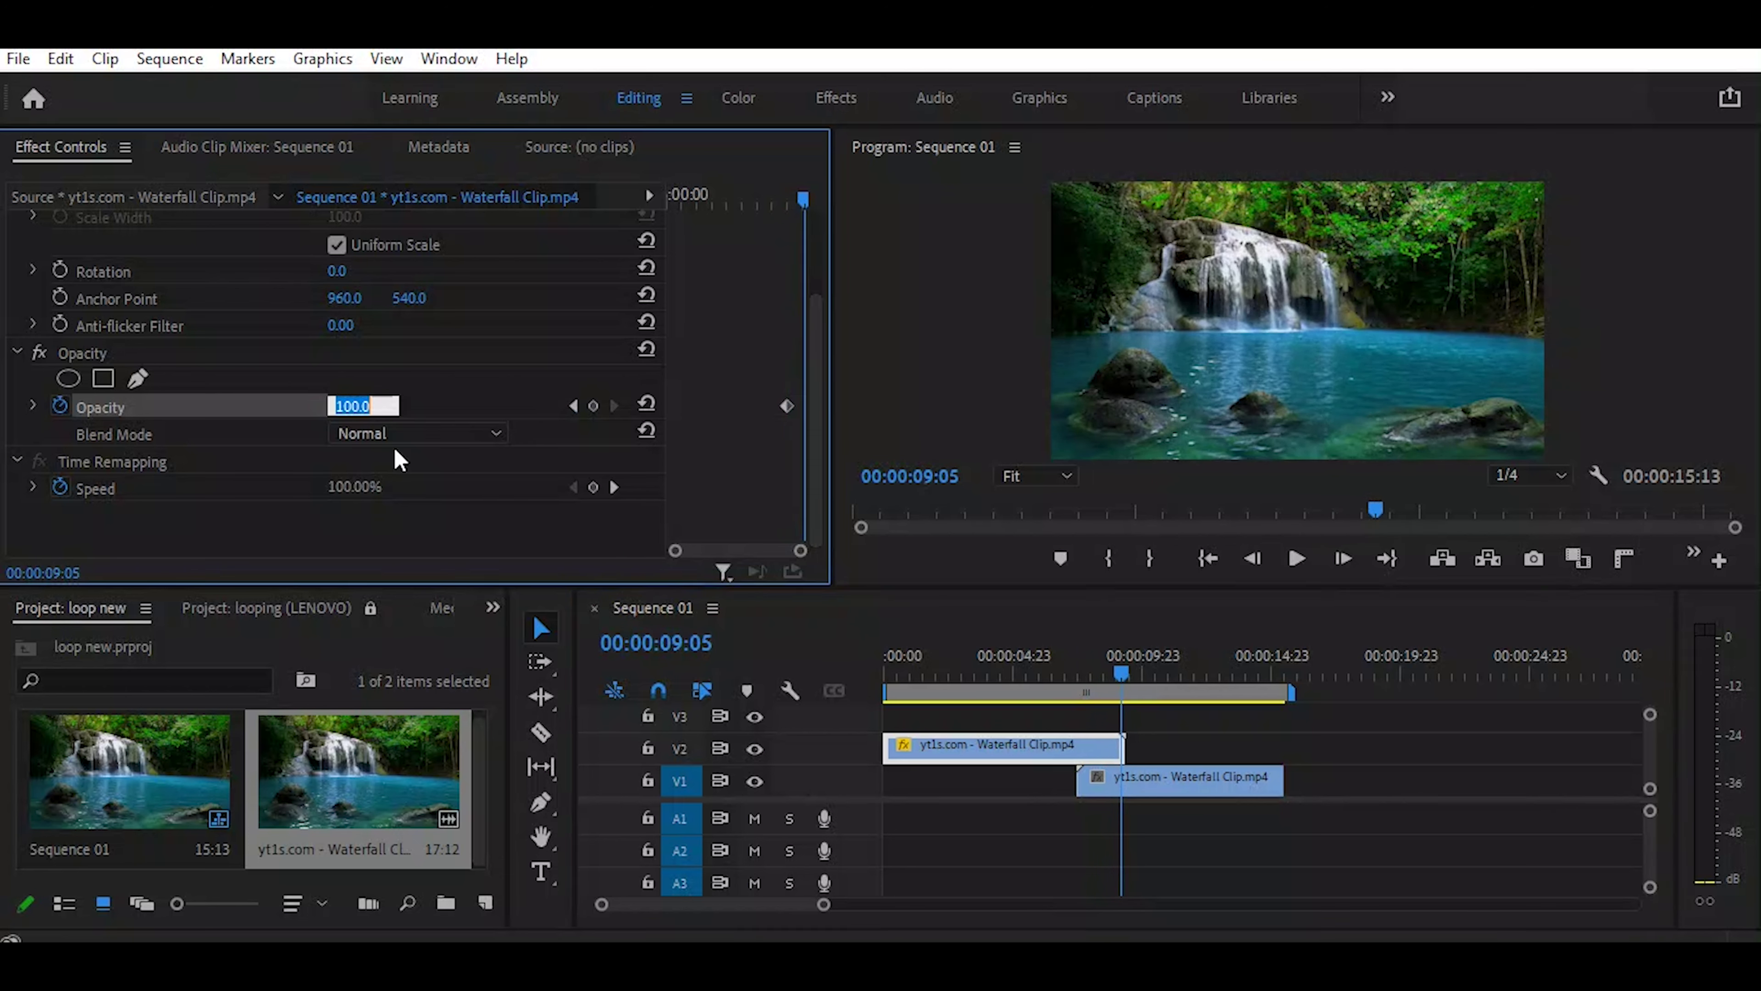
text(0)
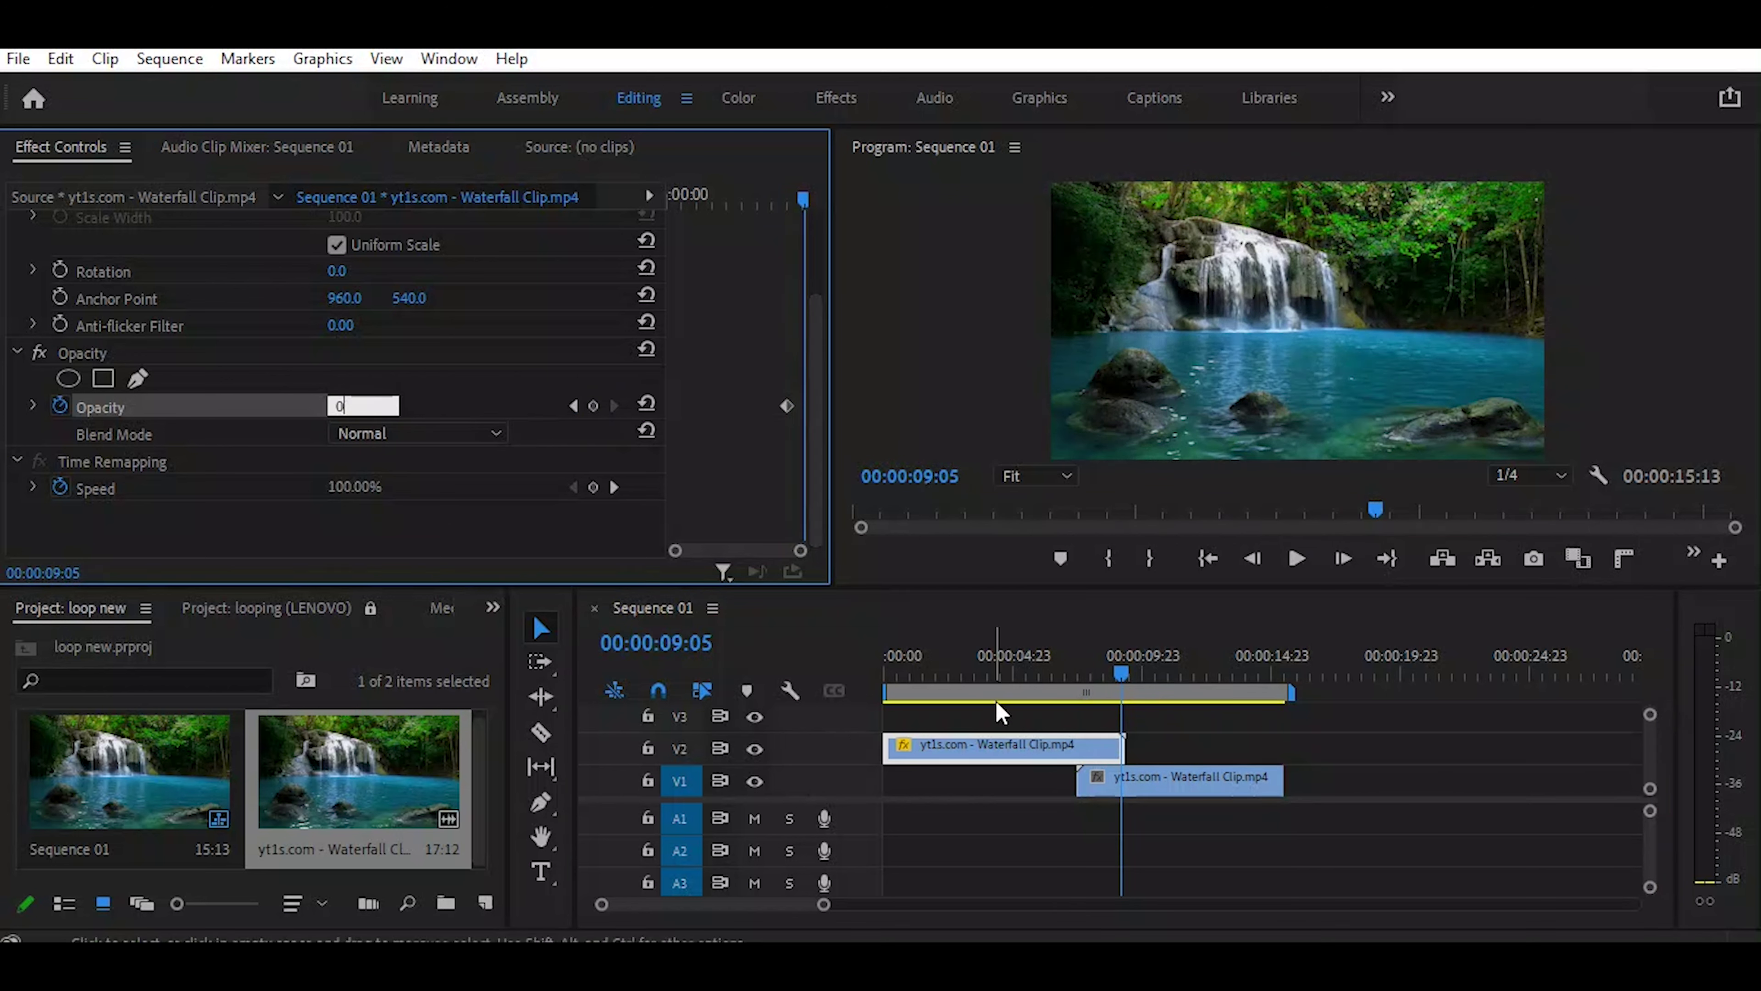
drag(1103, 671, 1083, 673)
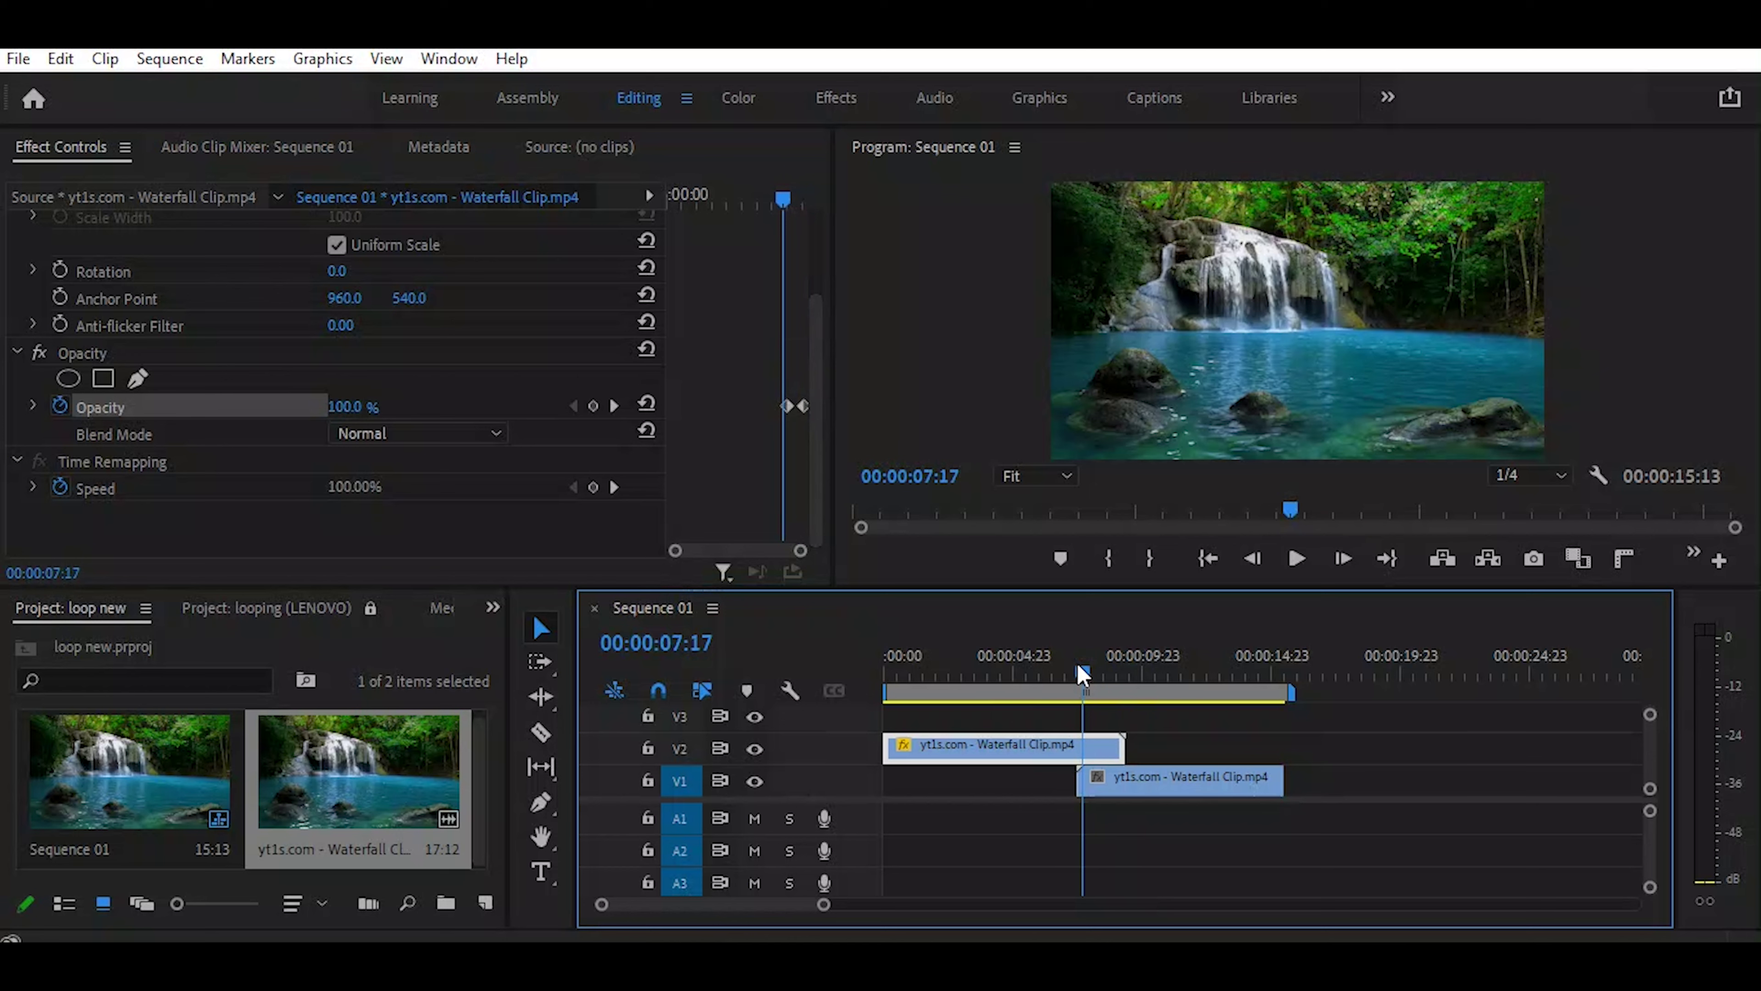
key(space)
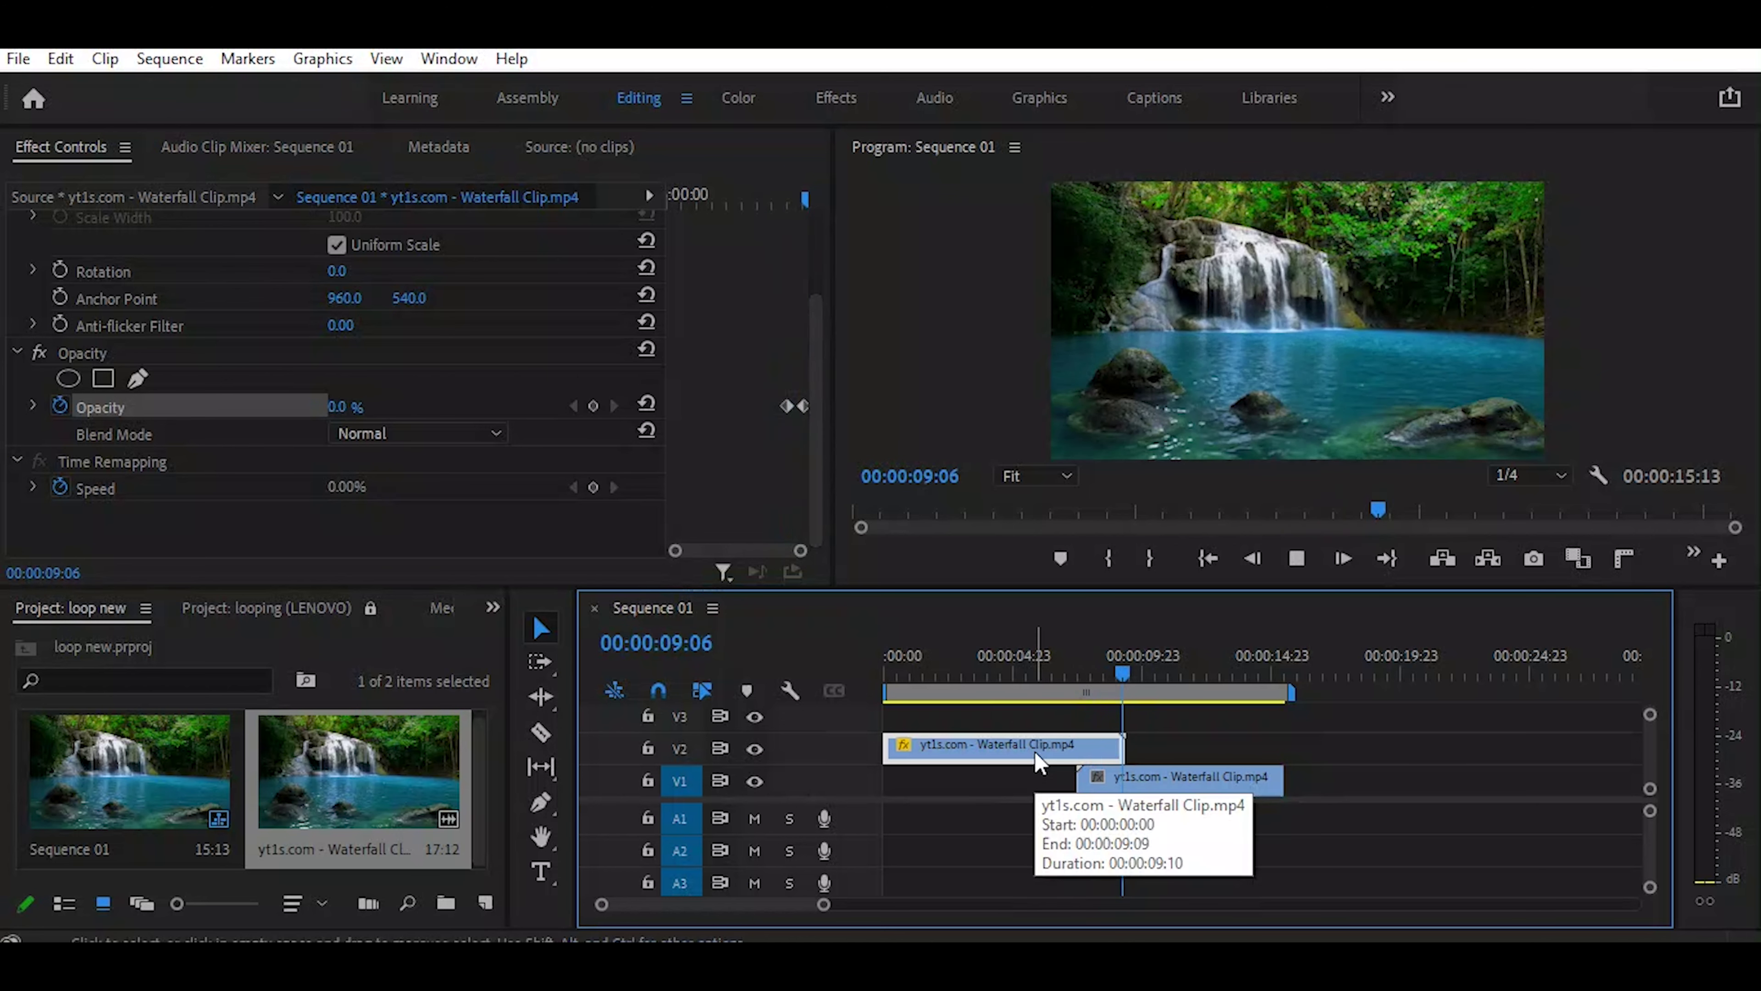
key(space)
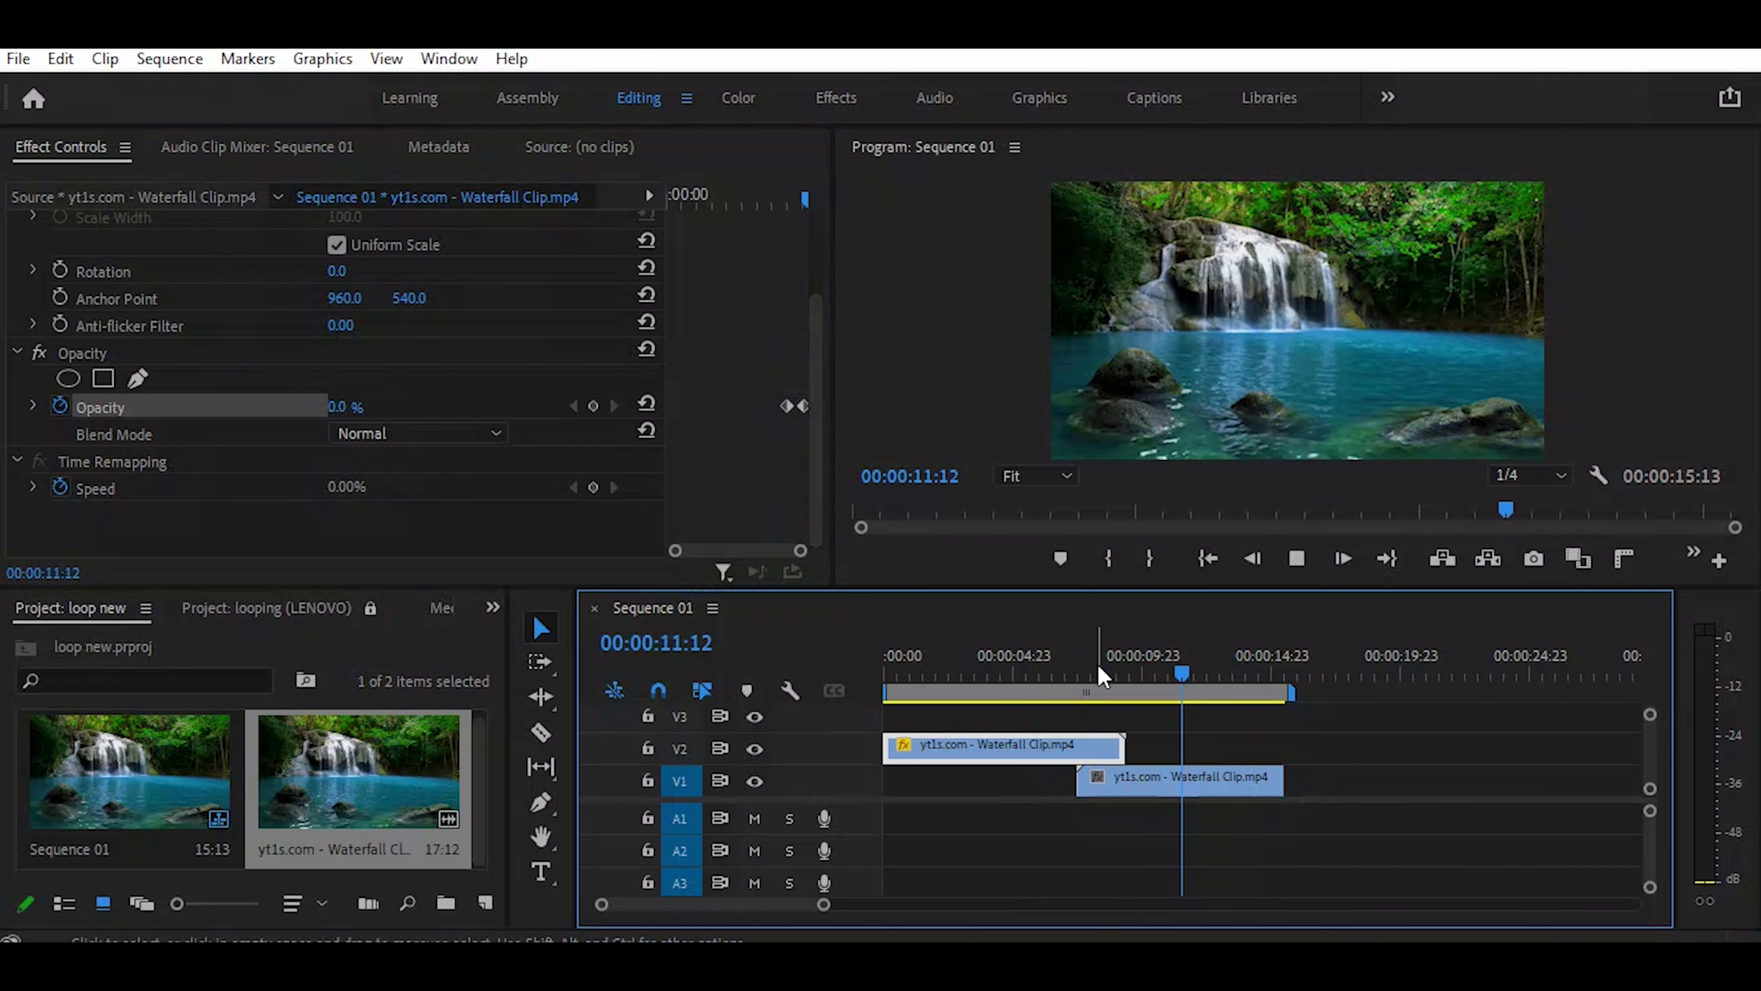
click(1177, 783)
click(1179, 790)
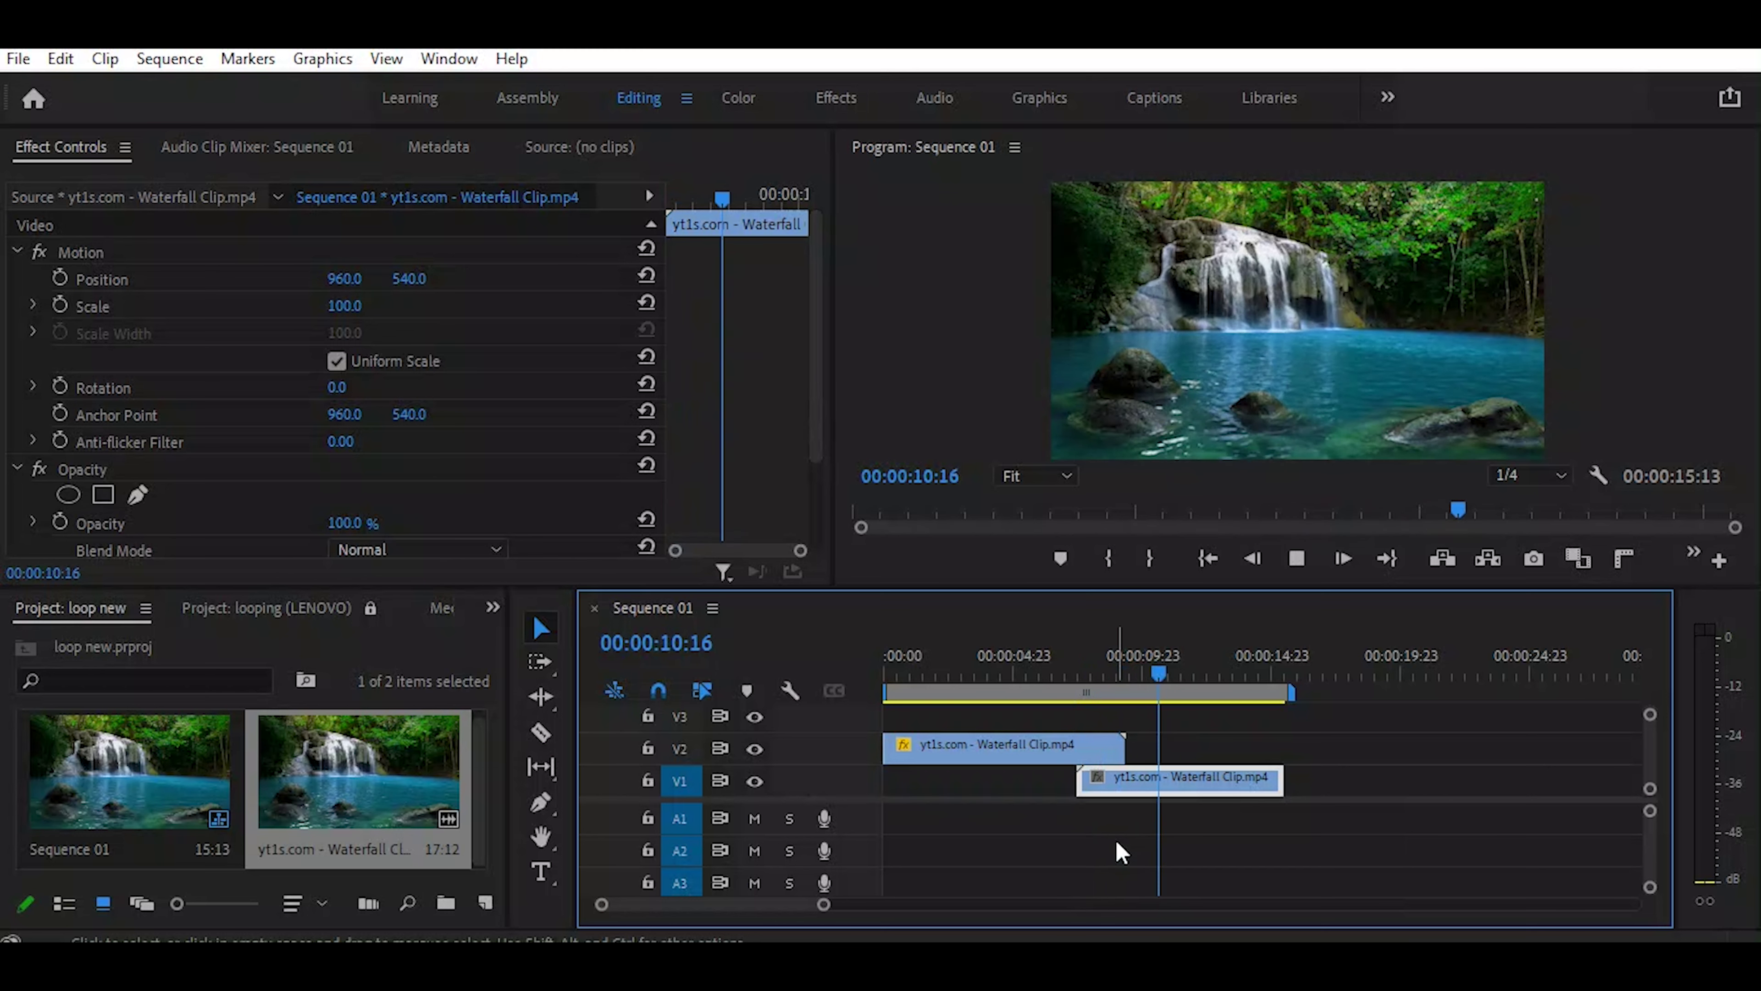
key(space)
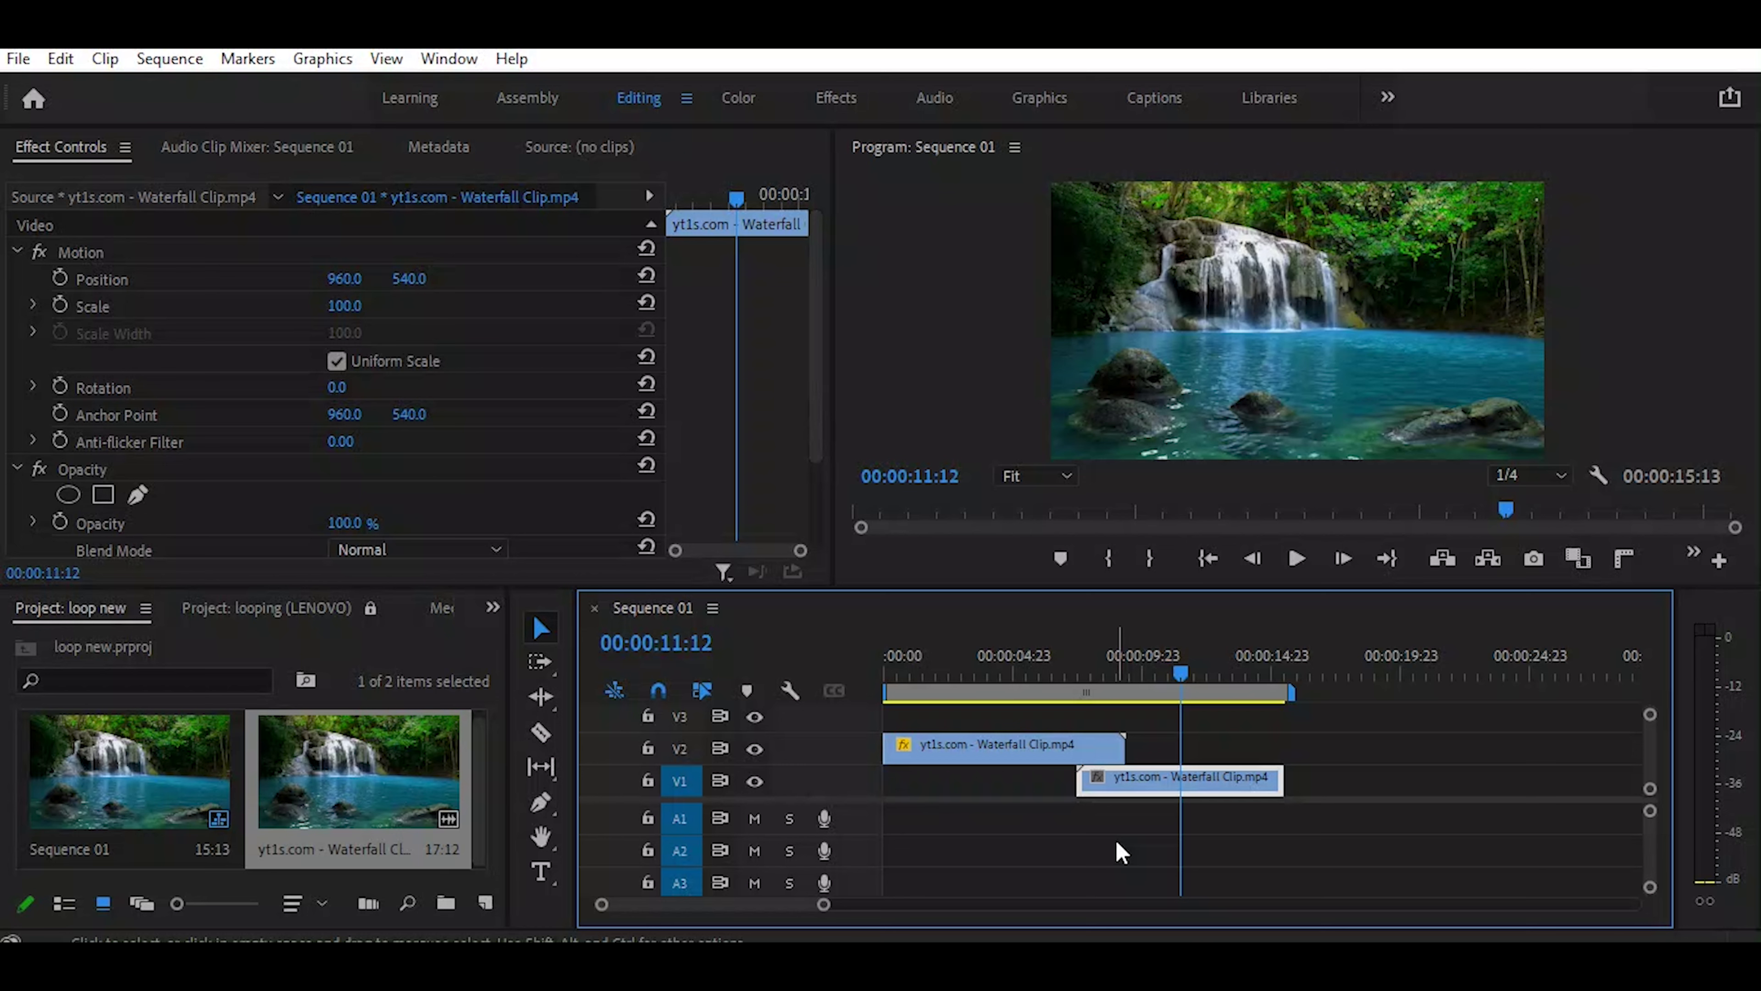
drag(935, 669, 791, 667)
key(space)
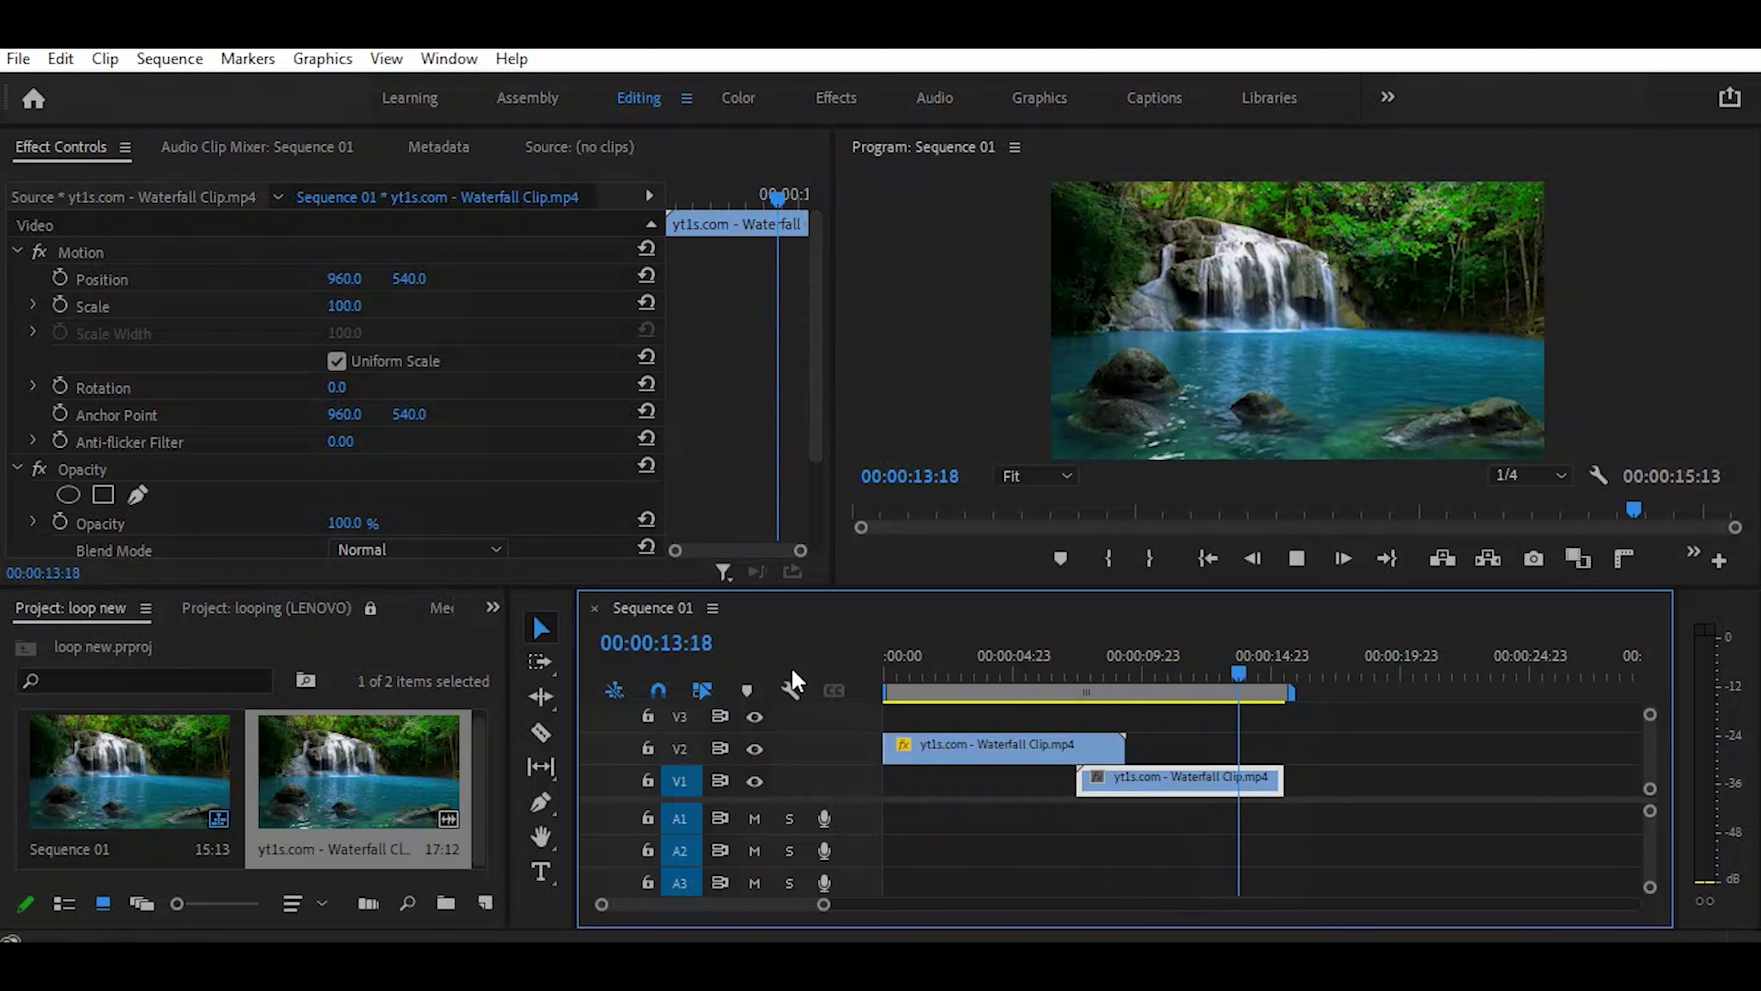
key(space)
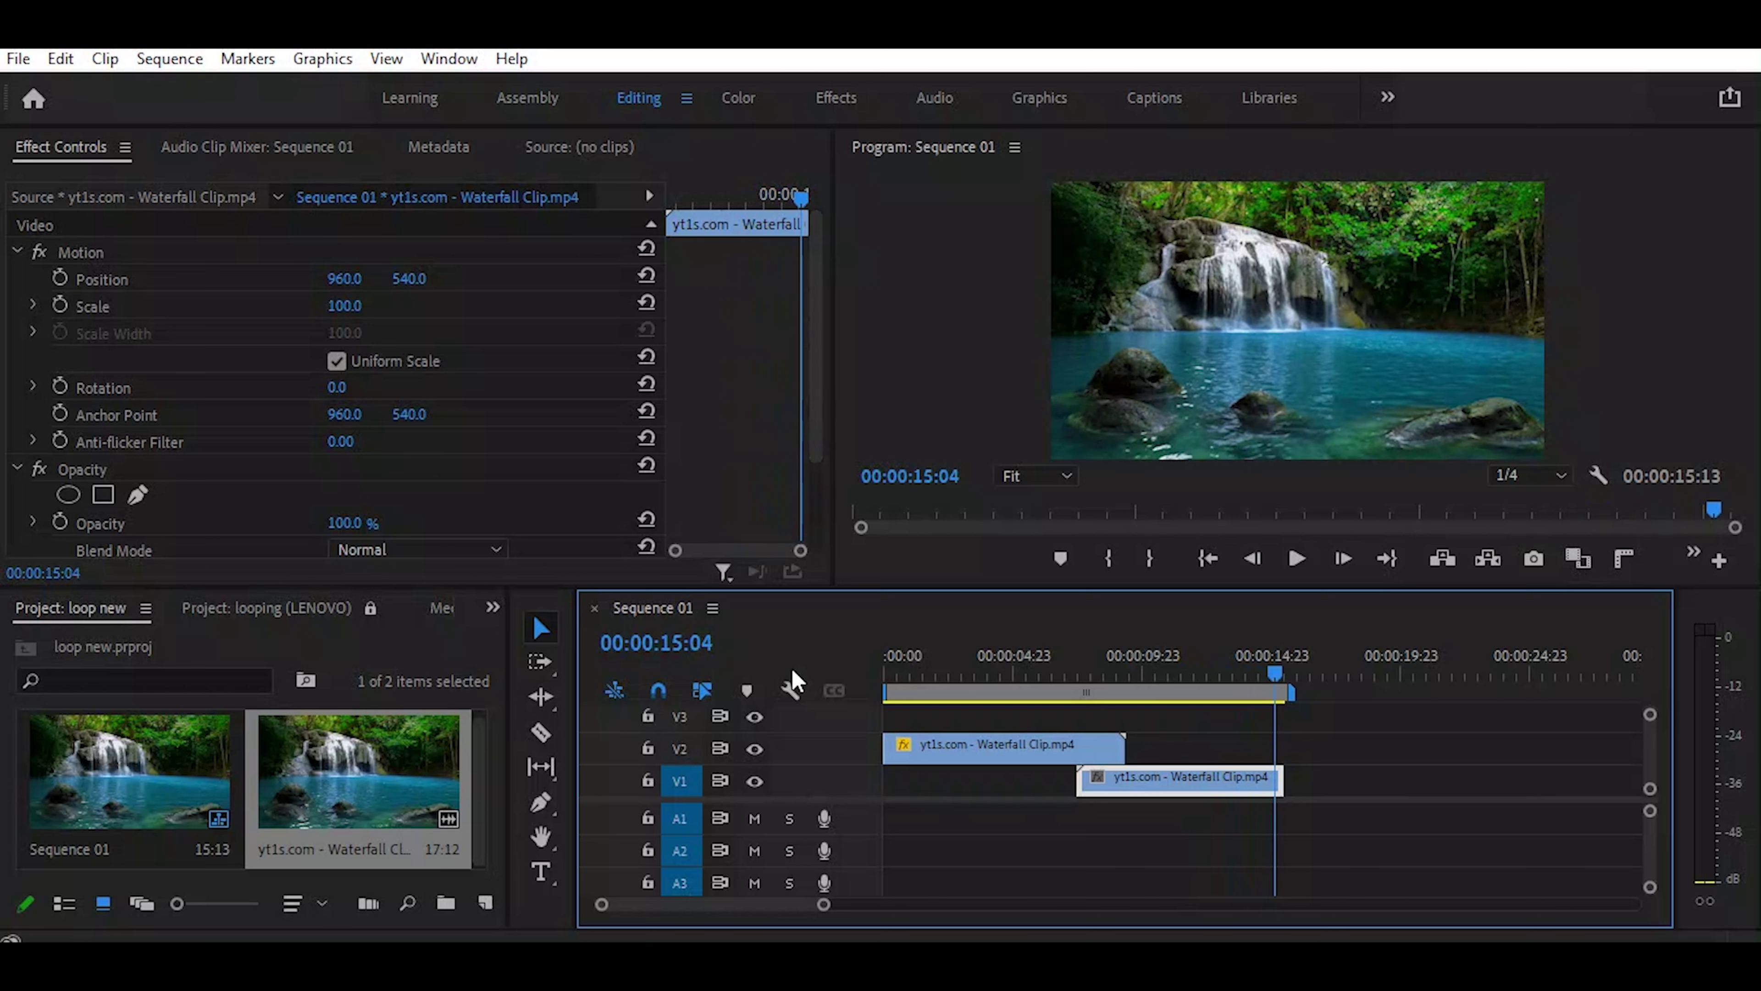